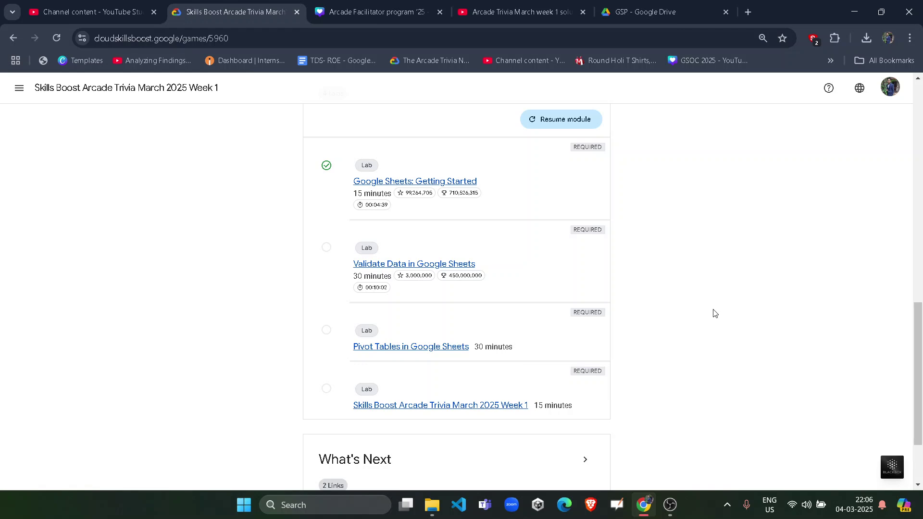
- Review the lab list of The Arcade Trivia March Week 1 module, including the Validate Data in Google Sheets lab
{"action": "scroll", "coordinate": [715, 313], "scroll_direction": "up", "scroll_amount": 3}
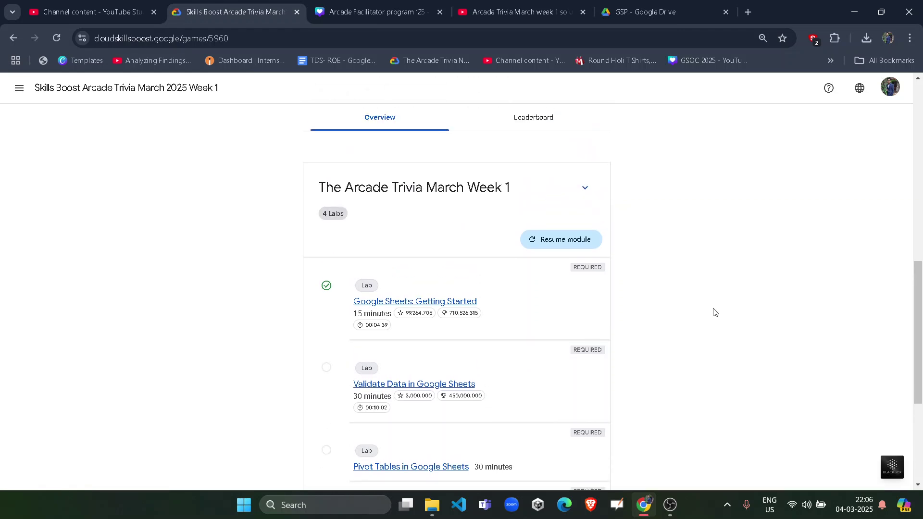
{"action": "left_click_drag", "start_coordinate": [361, 189], "coordinate": [519, 197]}
{"action": "scroll", "coordinate": [359, 309], "scroll_direction": "down", "scroll_amount": 3}
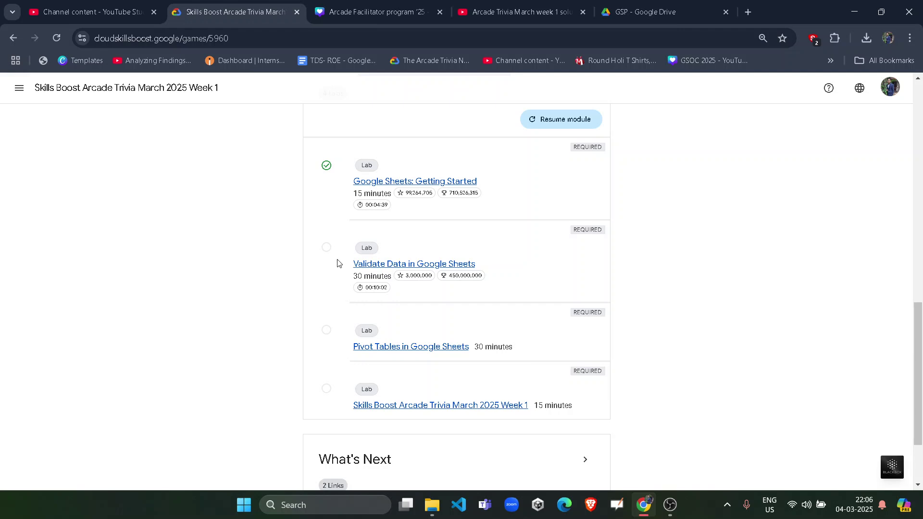
{"action": "left_click_drag", "start_coordinate": [336, 261], "coordinate": [488, 270]}
{"action": "left_click", "coordinate": [722, 297]}
{"action": "scroll", "coordinate": [721, 298], "scroll_direction": "up", "scroll_amount": 1}
- Switch to YouTube and view the Arcade Trivia March week 1 solutions playlist and its options
{"action": "left_click", "coordinate": [513, 12]}
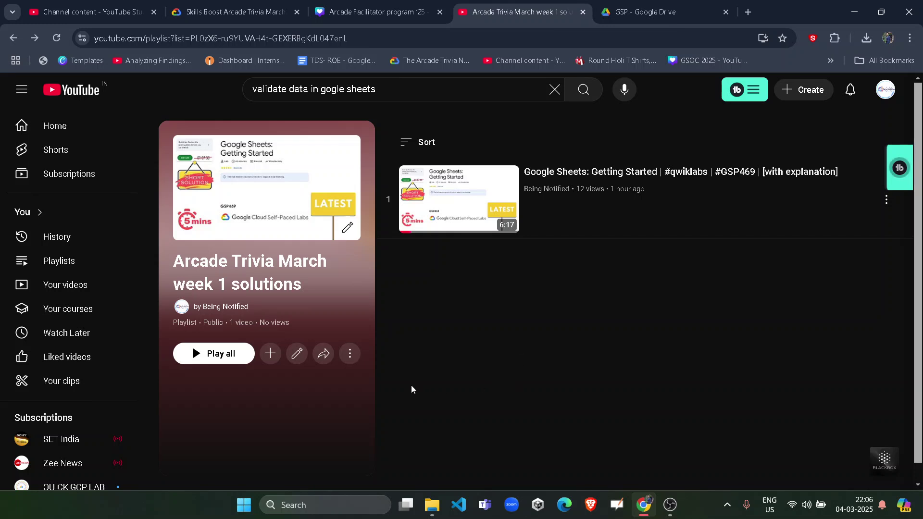
{"action": "left_click", "coordinate": [351, 357]}
{"action": "left_click", "coordinate": [680, 287]}
- Return to the Skills Boost module, open the Validate Data in Google Sheets lab and start it
{"action": "left_click", "coordinate": [235, 11]}
{"action": "left_click", "coordinate": [387, 325]}
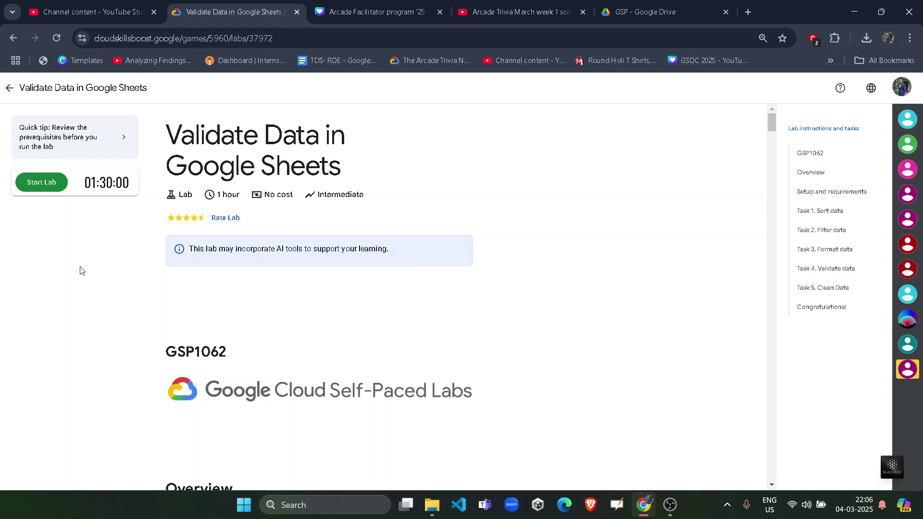
{"action": "left_click", "coordinate": [60, 189]}
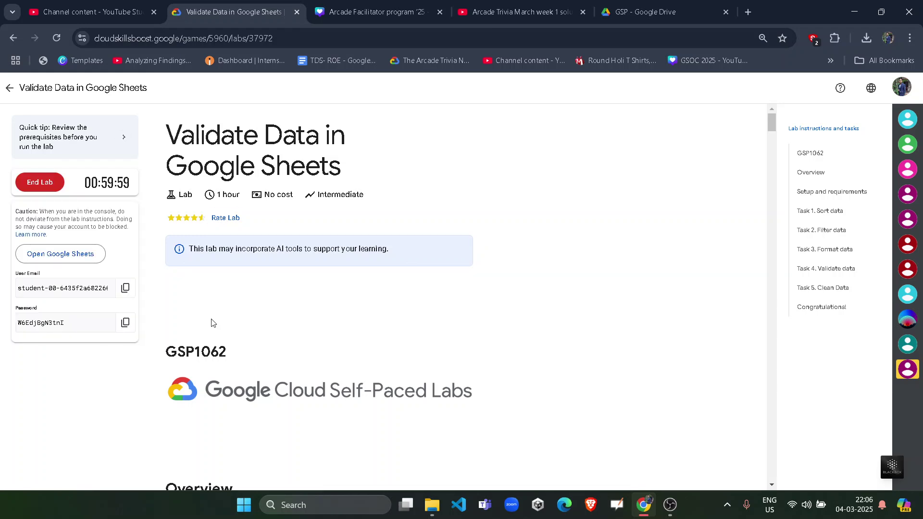
- Copy the lab password and open the lab's Google Sheets link in an incognito window
{"action": "double_click", "coordinate": [77, 322]}
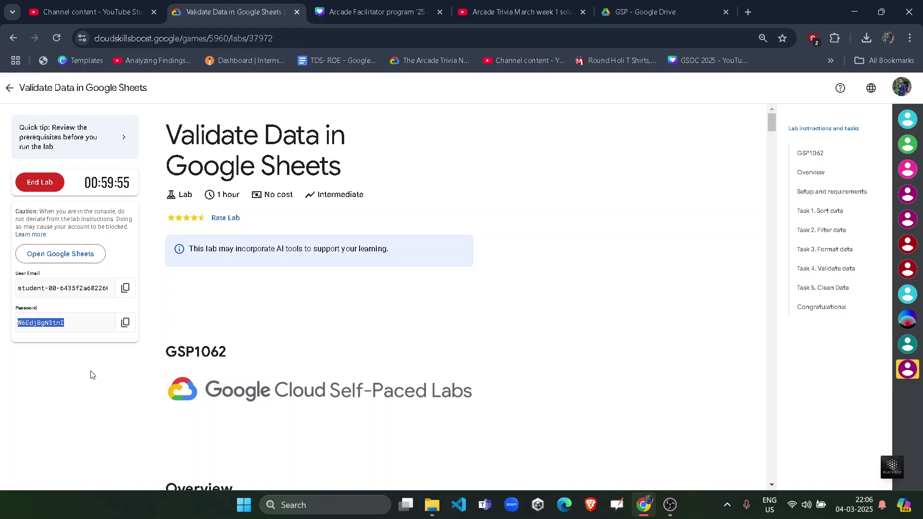
{"action": "left_click", "coordinate": [115, 327]}
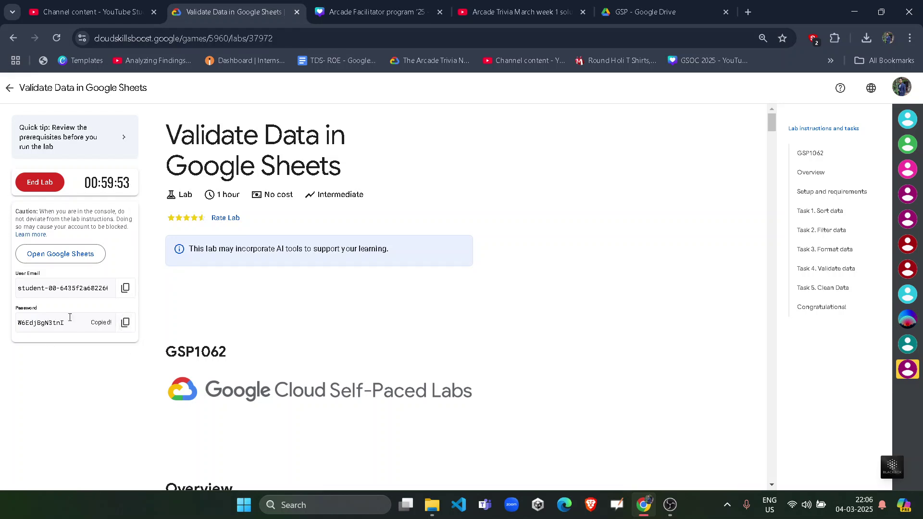
{"action": "right_click", "coordinate": [76, 250]}
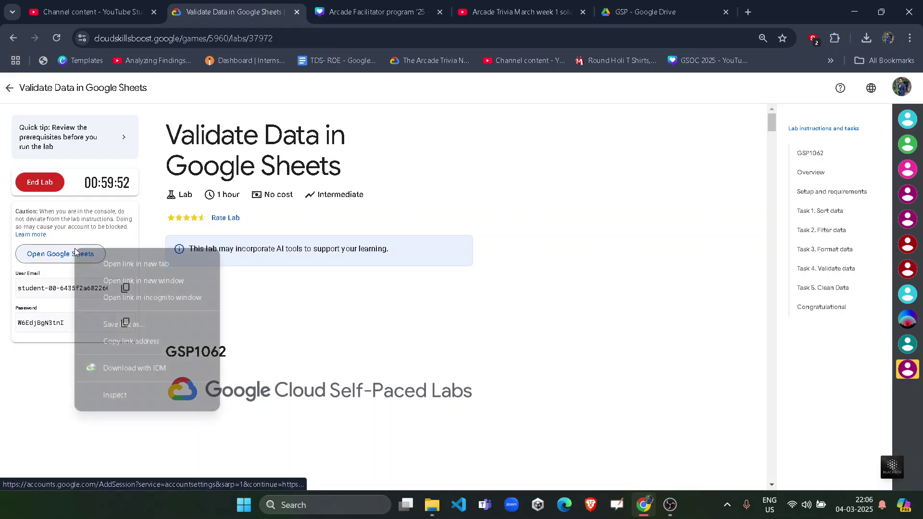
{"action": "left_click", "coordinate": [170, 300]}
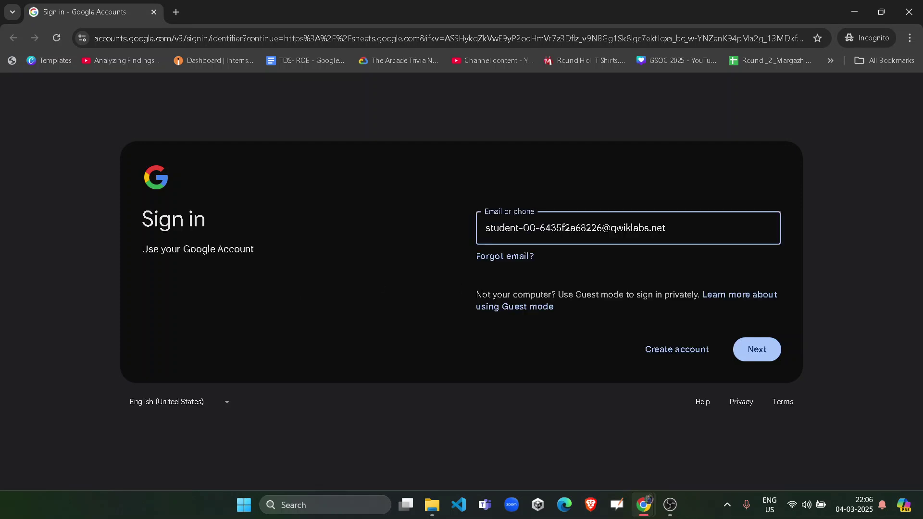
- Sign in with the prefilled student email and the lab account password, and accept the new account notice
{"action": "left_click", "coordinate": [589, 233]}
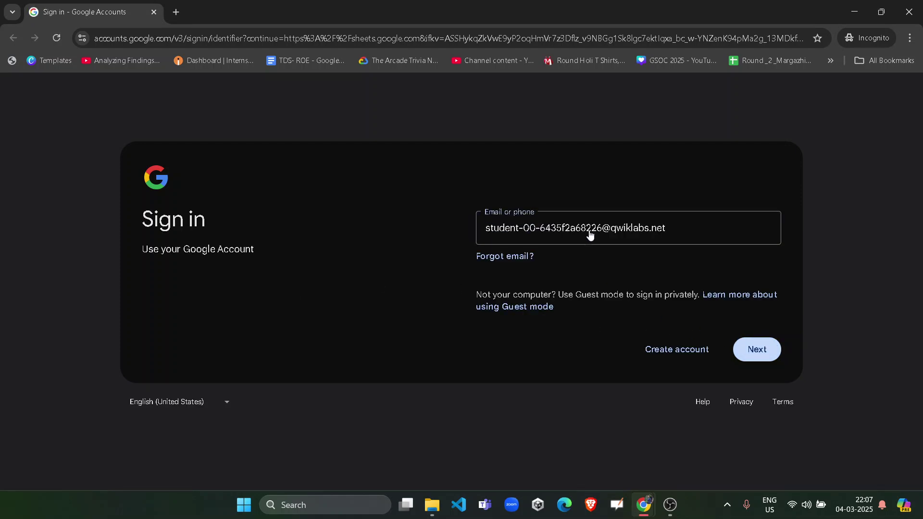
{"action": "key", "text": "Return"}
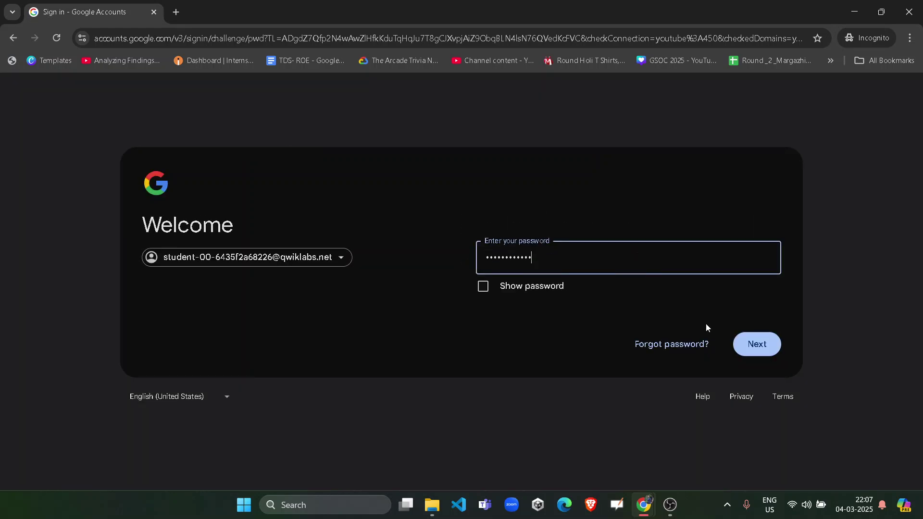
{"action": "left_click", "coordinate": [758, 344]}
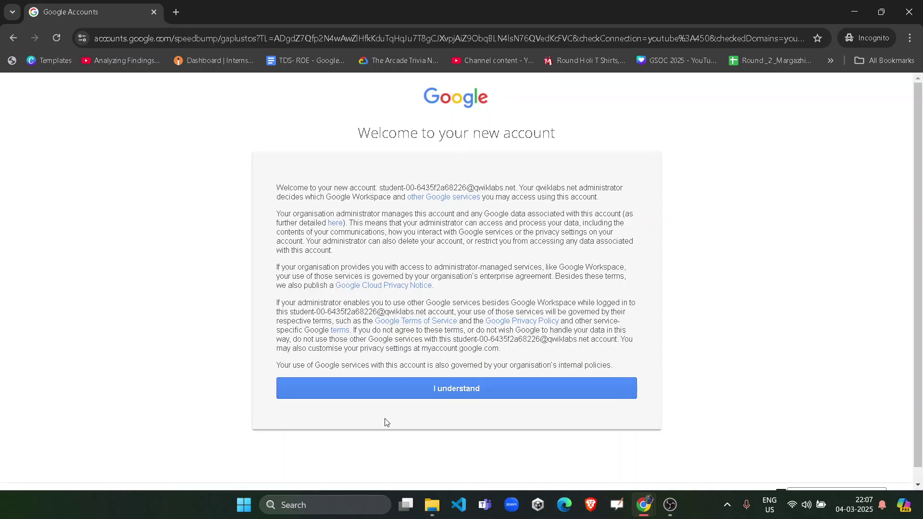
{"action": "left_click", "coordinate": [425, 398]}
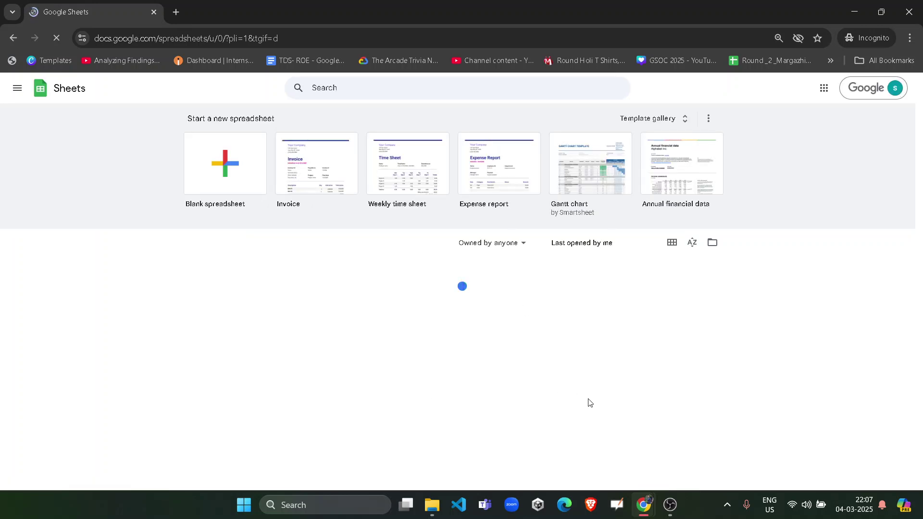
- From Task 1 of the lab instructions, open the On The Rise Bakery Customers and Items spreadsheet in an incognito window
{"action": "mouse_move", "coordinate": [644, 504]}
{"action": "left_click", "coordinate": [578, 443]}
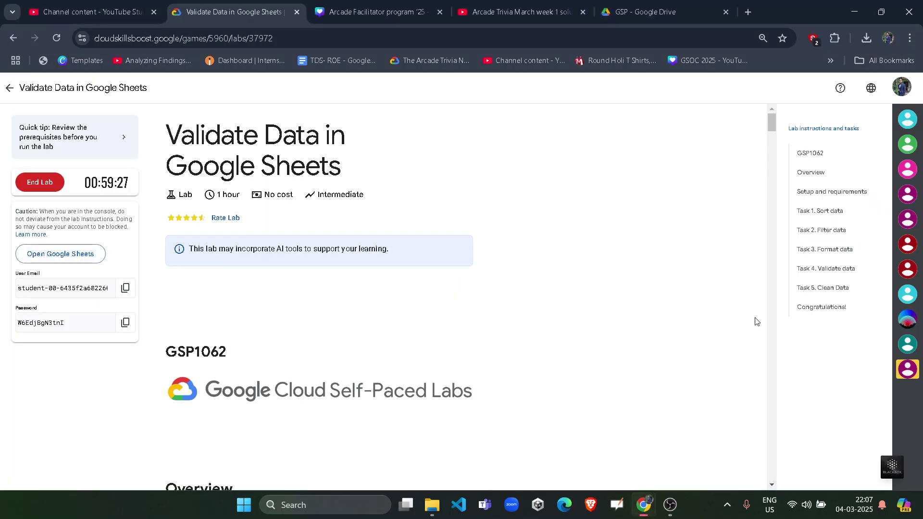
{"action": "left_click", "coordinate": [821, 217]}
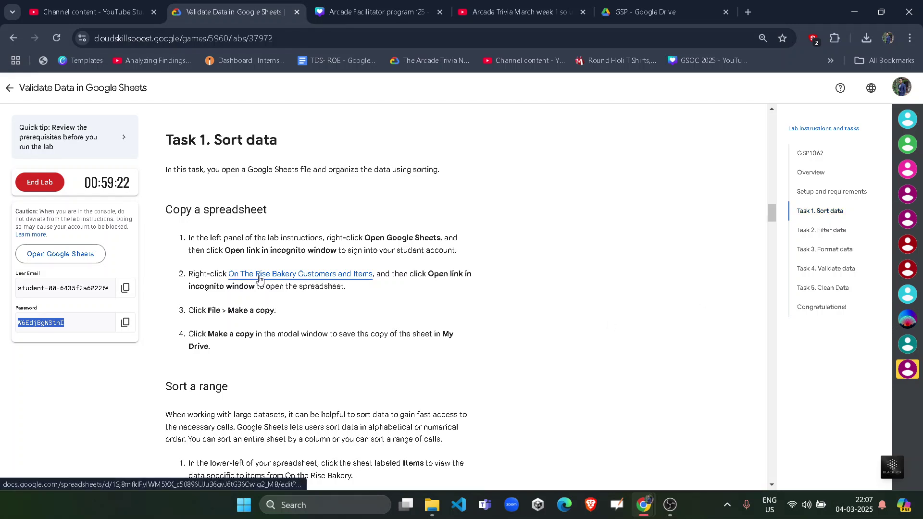
{"action": "right_click", "coordinate": [267, 278]}
{"action": "left_click", "coordinate": [319, 325]}
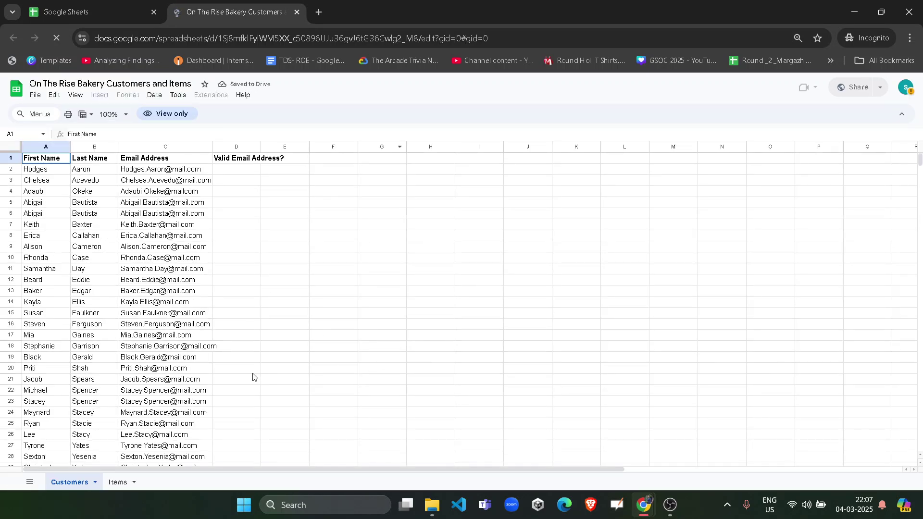
- Save a copy of the bakery spreadsheet to My Drive as Copy of On The Rise Bakery Customers and Items
{"action": "left_click", "coordinate": [35, 96]}
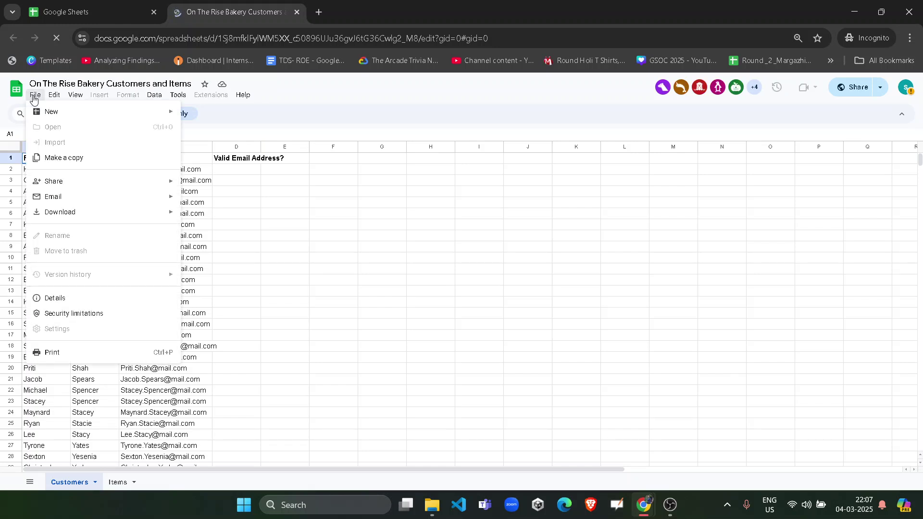
{"action": "left_click", "coordinate": [36, 159]}
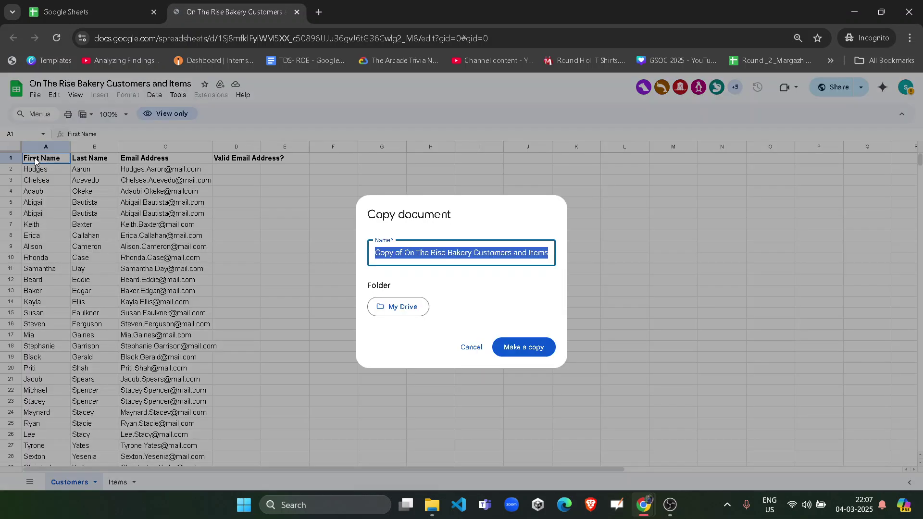
{"action": "left_click", "coordinate": [529, 347]}
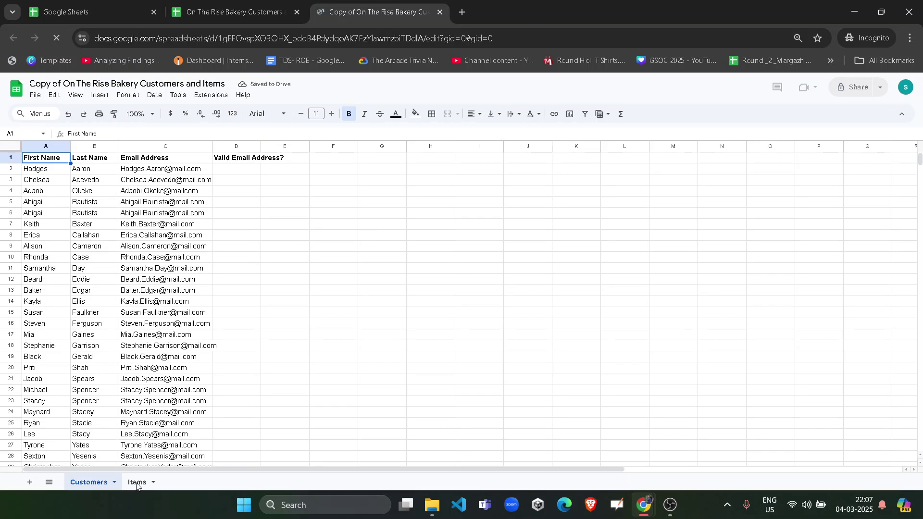
- Open the Items sheet of the copy, dismiss the security limitations notice and freeze 1 row
{"action": "left_click", "coordinate": [137, 482]}
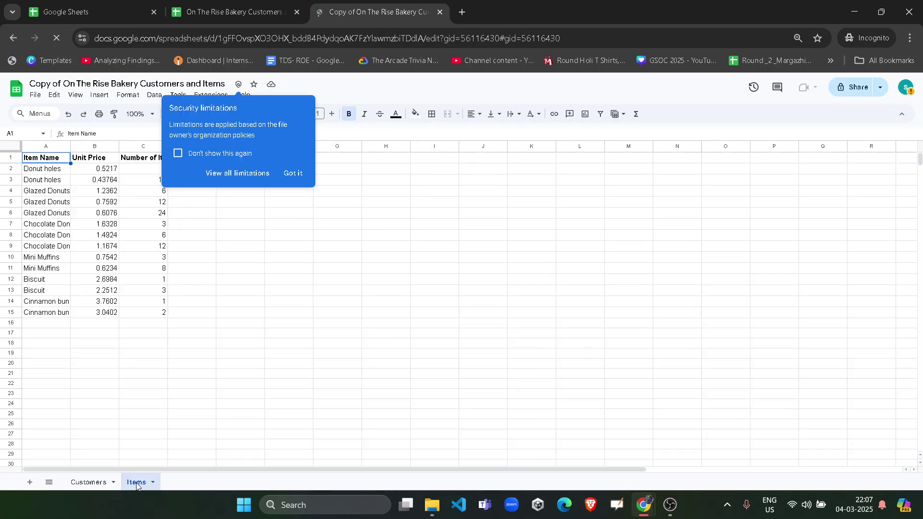
{"action": "left_click", "coordinate": [293, 174]}
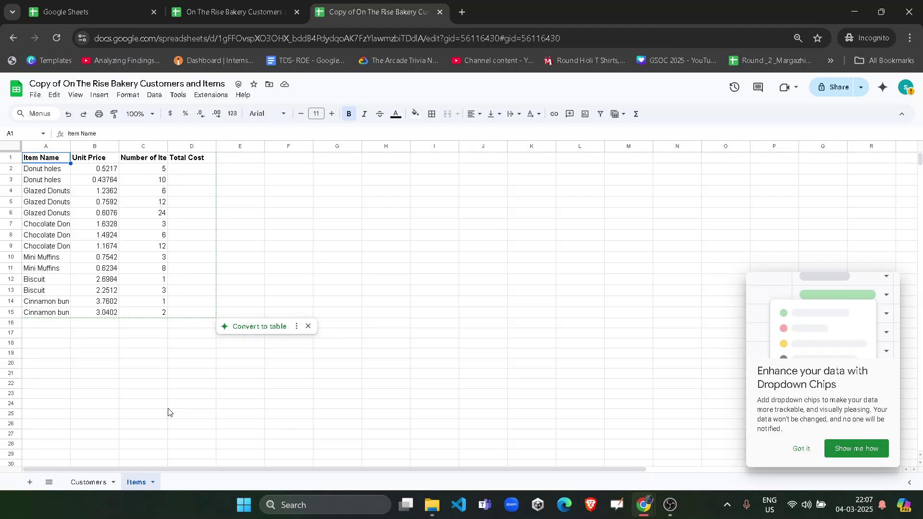
{"action": "left_click", "coordinate": [77, 96]}
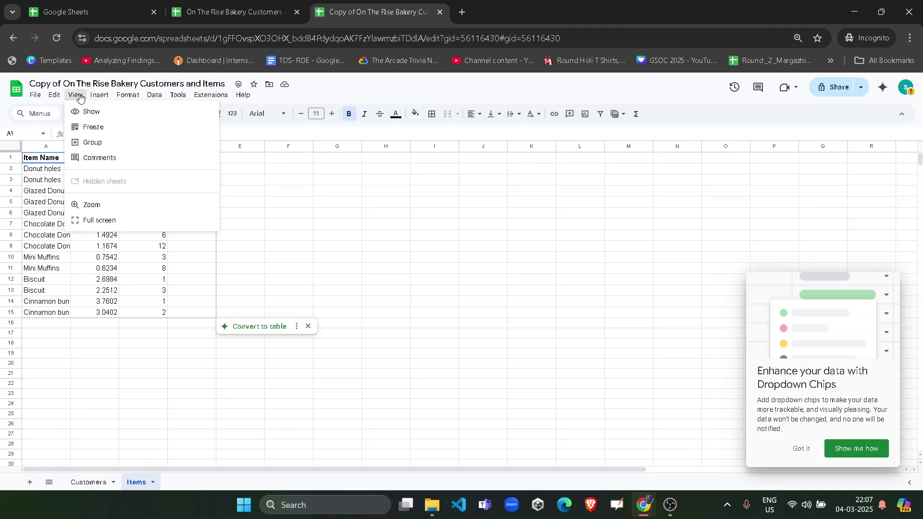
{"action": "mouse_move", "coordinate": [120, 128]}
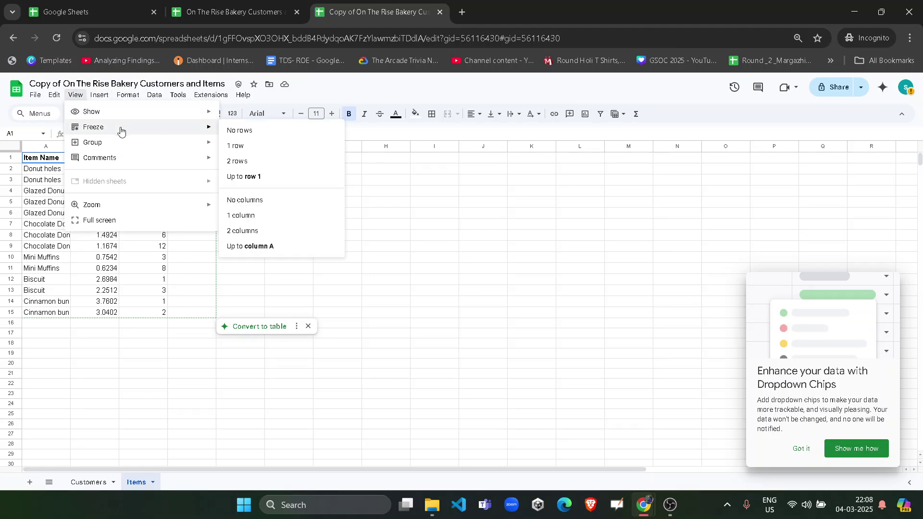
{"action": "left_click", "coordinate": [263, 145]}
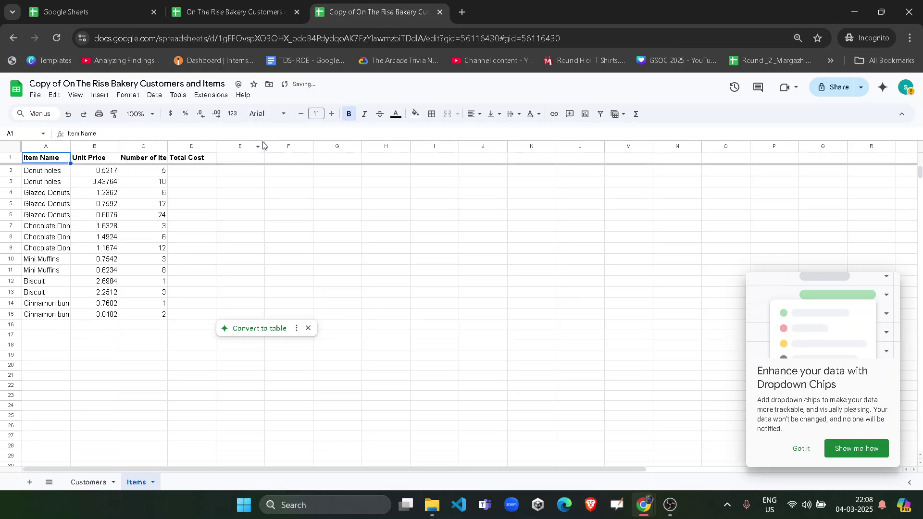
{"action": "left_click", "coordinate": [140, 148]}
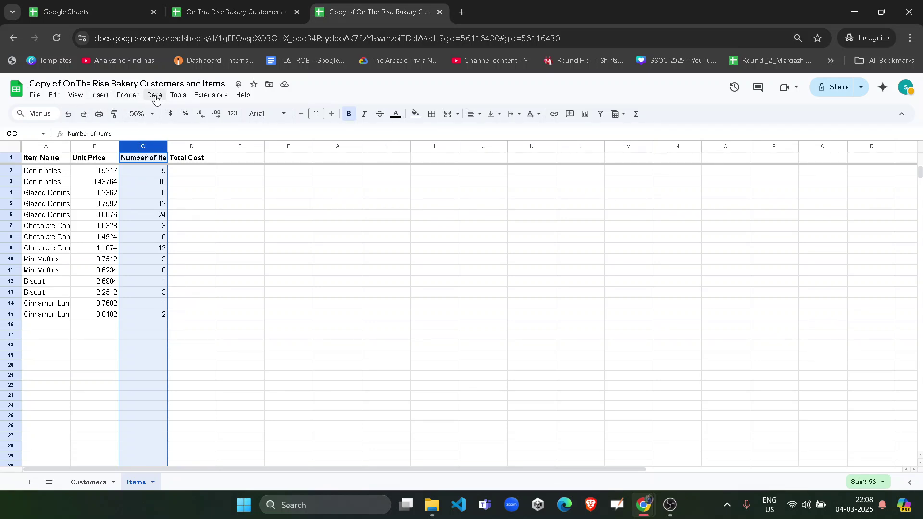
{"action": "left_click", "coordinate": [94, 93]}
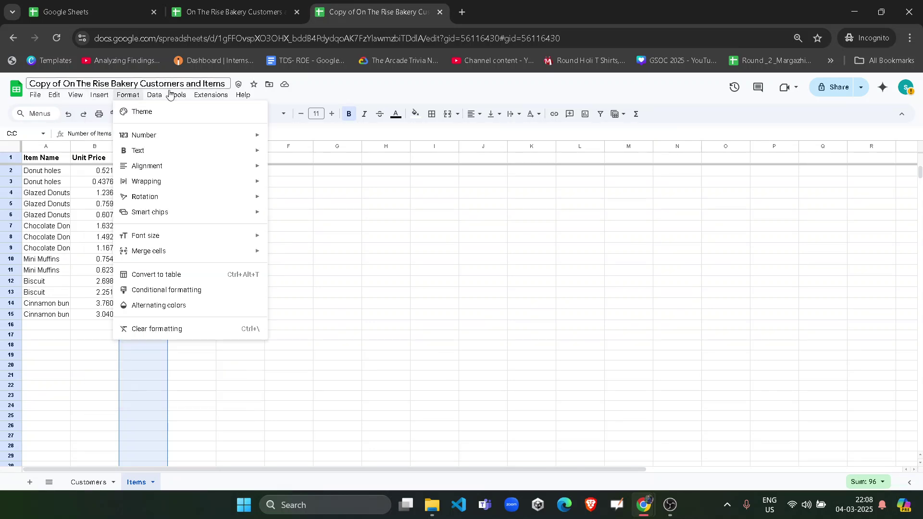
{"action": "mouse_move", "coordinate": [147, 98]}
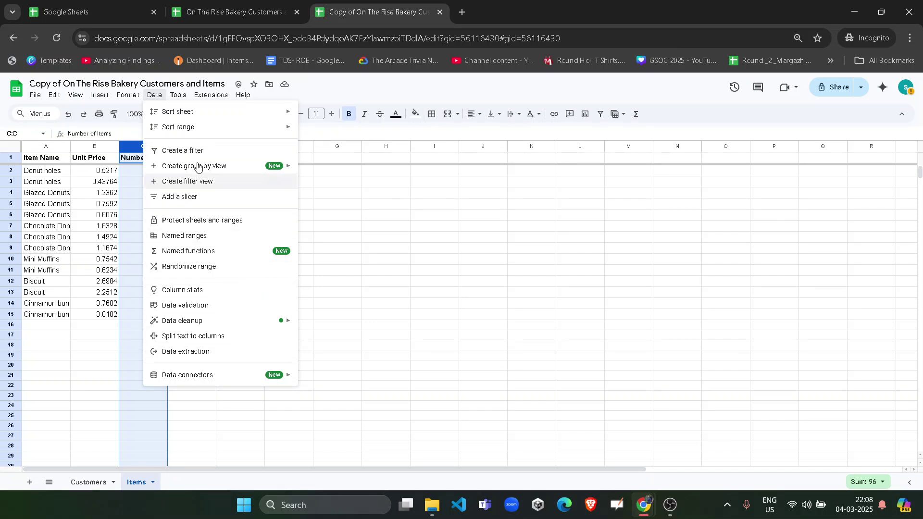
{"action": "left_click", "coordinate": [337, 181]}
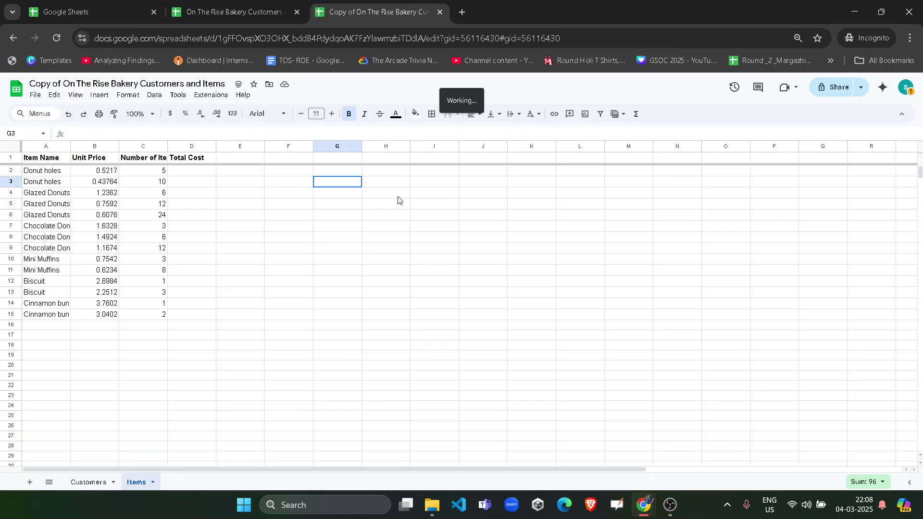
- Sort the Items sheet A to Z by the Number of Items column
{"action": "left_click", "coordinate": [146, 159]}
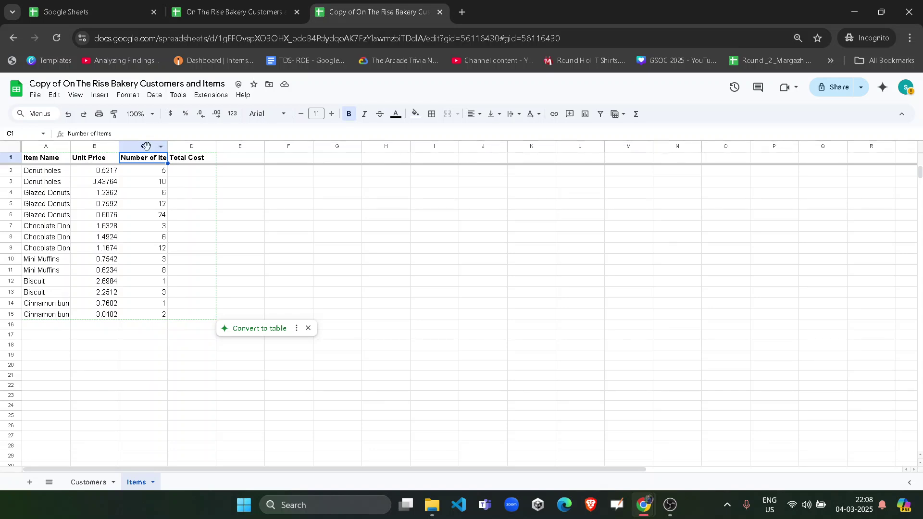
{"action": "left_click", "coordinate": [146, 146]}
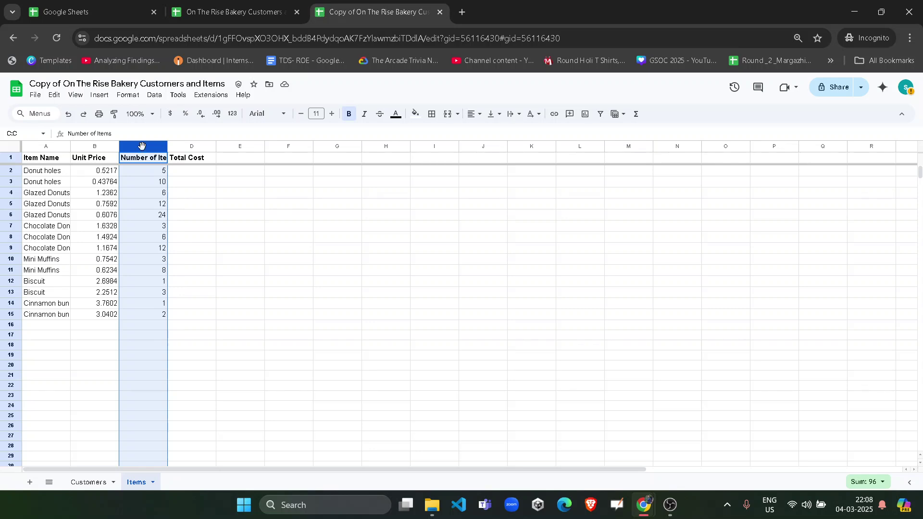
{"action": "right_click", "coordinate": [143, 150]}
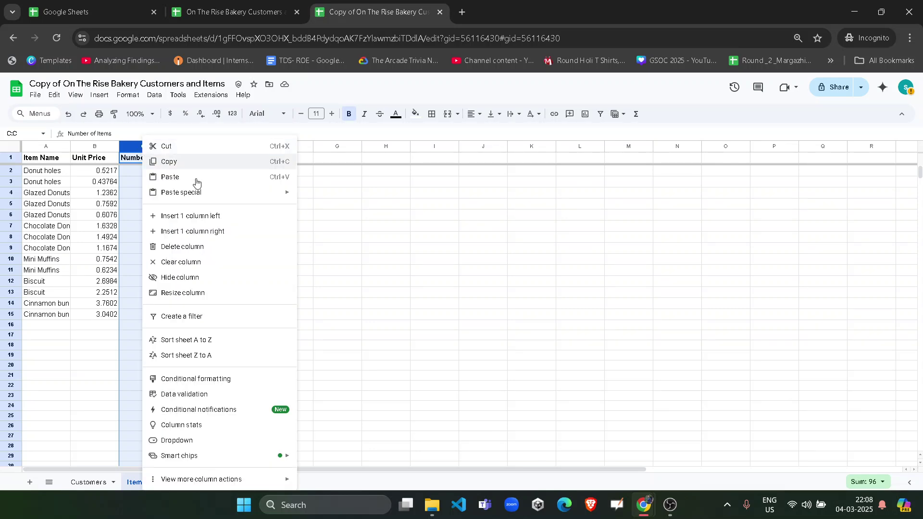
{"action": "left_click", "coordinate": [196, 344]}
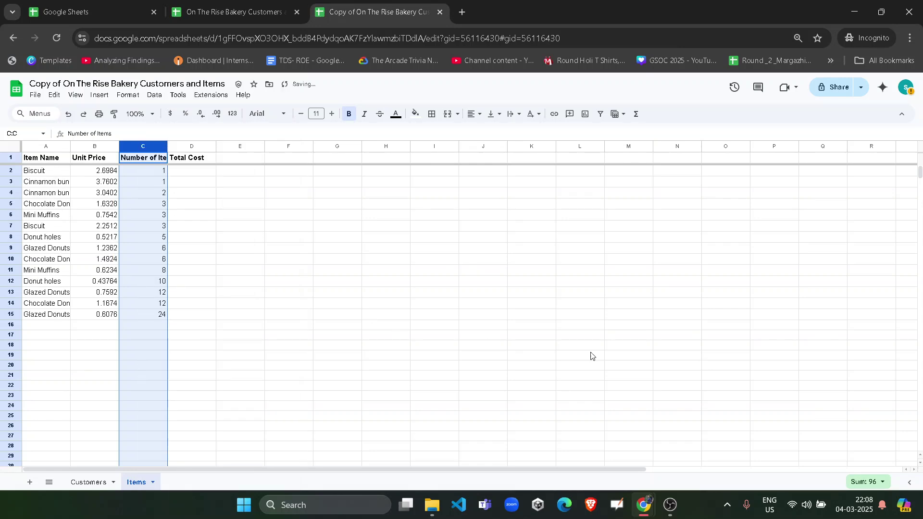
- Return to the lab instructions, check progress on the Sort data objective and review the SORT function steps
{"action": "mouse_move", "coordinate": [644, 504]}
{"action": "left_click", "coordinate": [582, 438]}
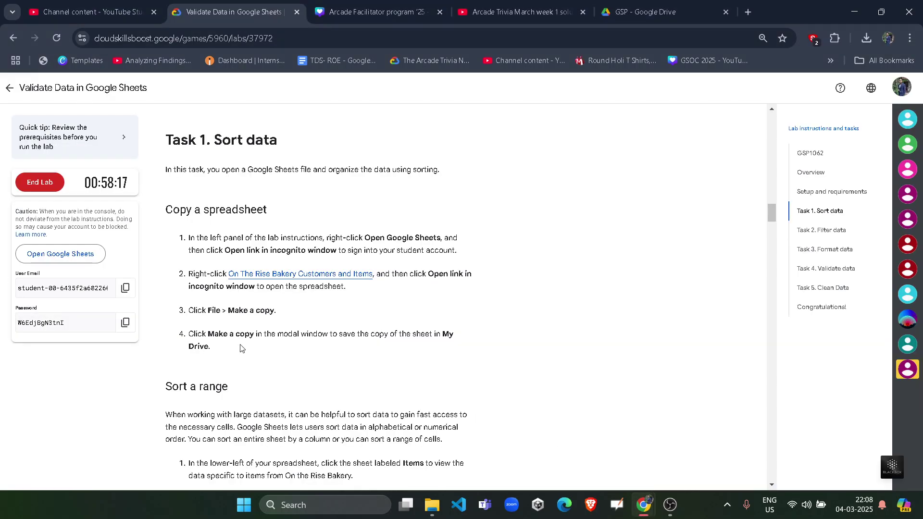
{"action": "scroll", "coordinate": [241, 348], "scroll_direction": "down", "scroll_amount": 15}
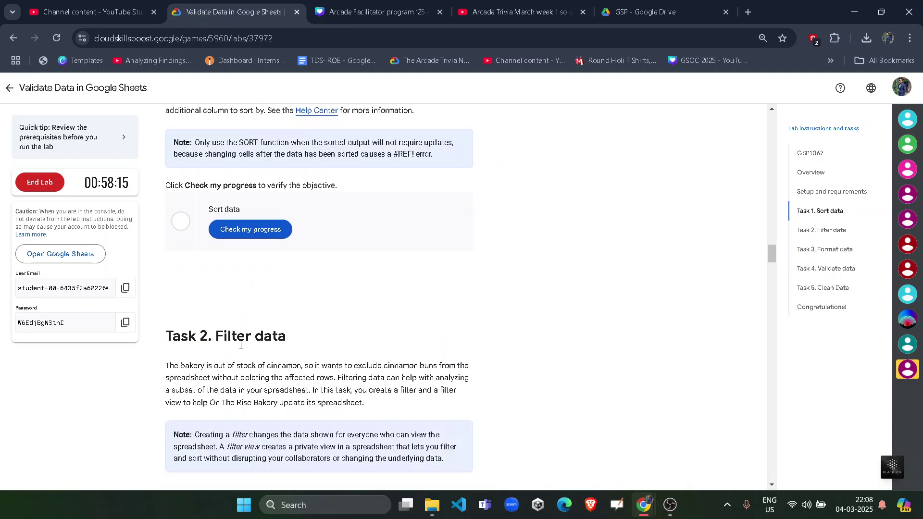
{"action": "left_click", "coordinate": [251, 169]}
{"action": "scroll", "coordinate": [284, 308], "scroll_direction": "up", "scroll_amount": 5}
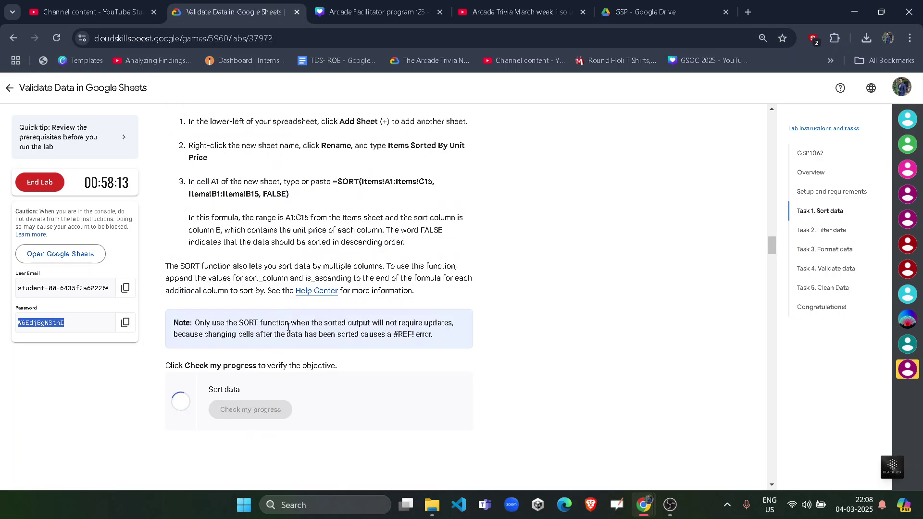
- Add a sheet to the bakery spreadsheet copy and name it Items Sorted By Unit Price, copying the name from the lab instructions
{"action": "scroll", "coordinate": [253, 368], "scroll_direction": "down", "scroll_amount": 2}
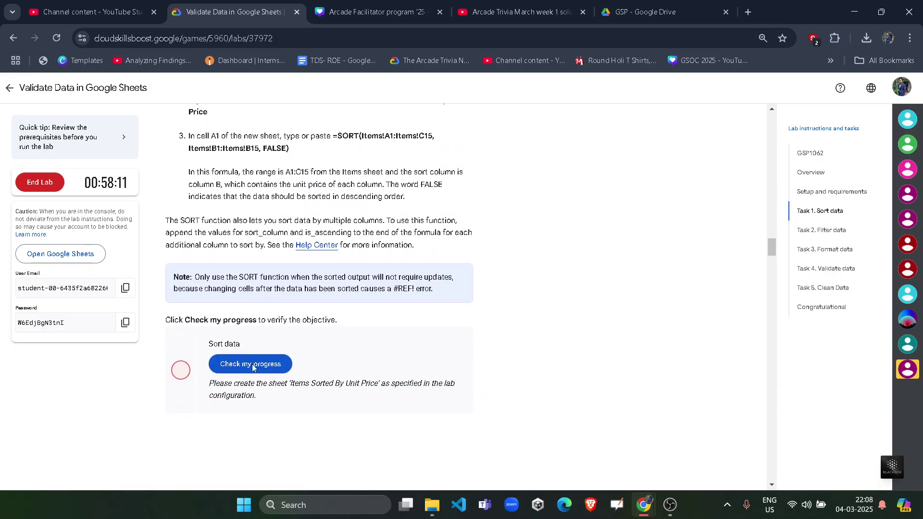
{"action": "scroll", "coordinate": [254, 367], "scroll_direction": "up", "scroll_amount": 5}
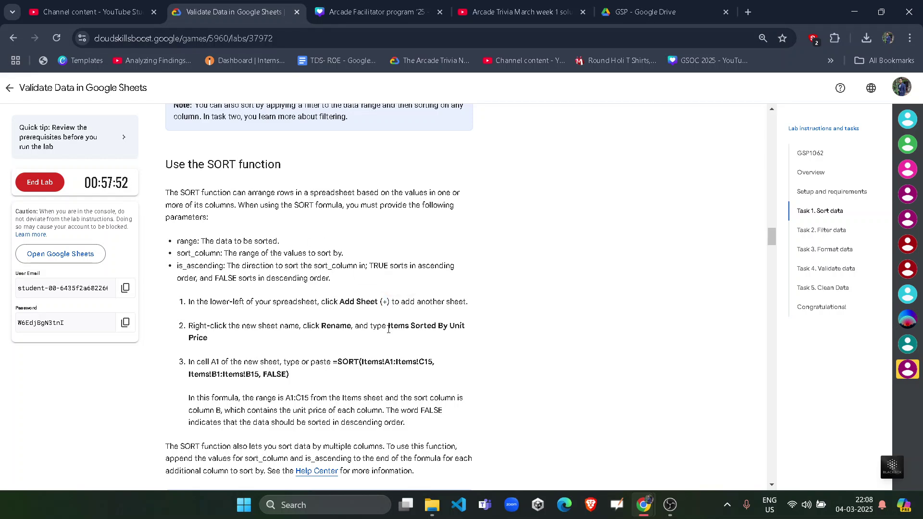
{"action": "left_click_drag", "start_coordinate": [389, 330], "coordinate": [388, 339]}
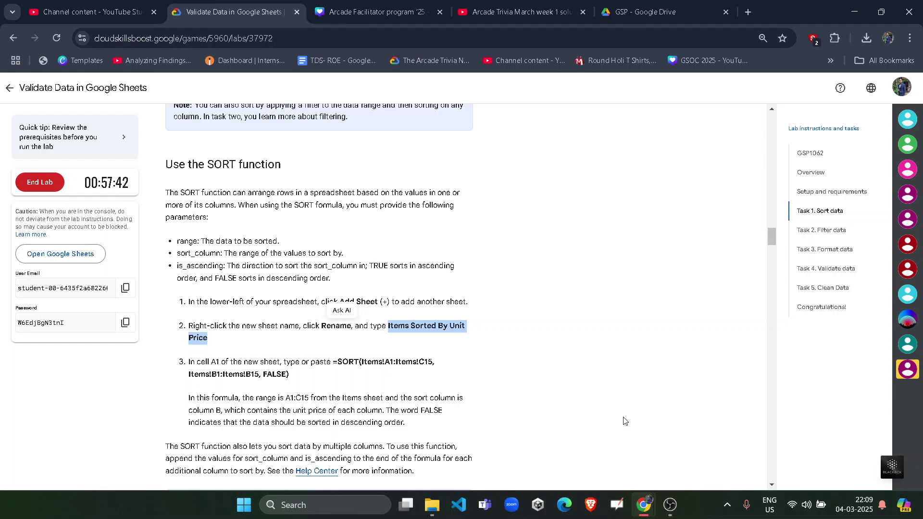
{"action": "mouse_move", "coordinate": [644, 505]}
{"action": "left_click", "coordinate": [676, 456]}
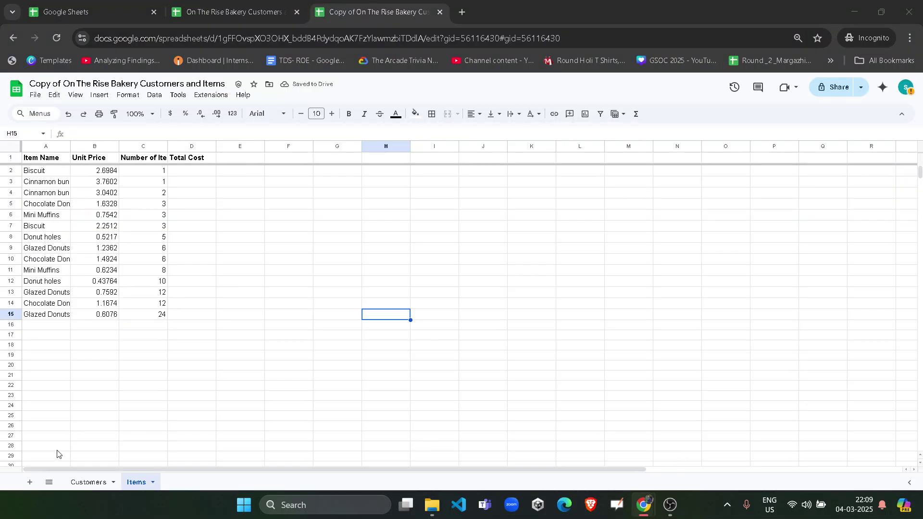
{"action": "left_click", "coordinate": [29, 482]}
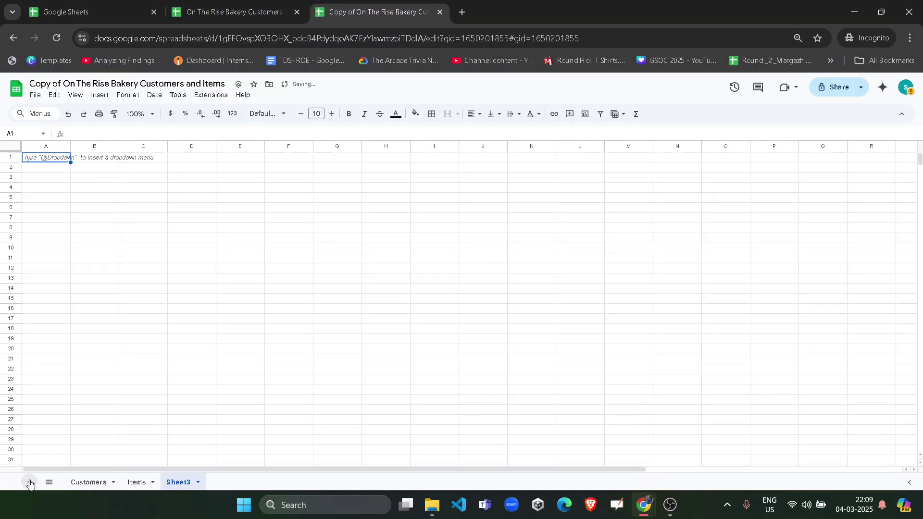
{"action": "right_click", "coordinate": [178, 487]}
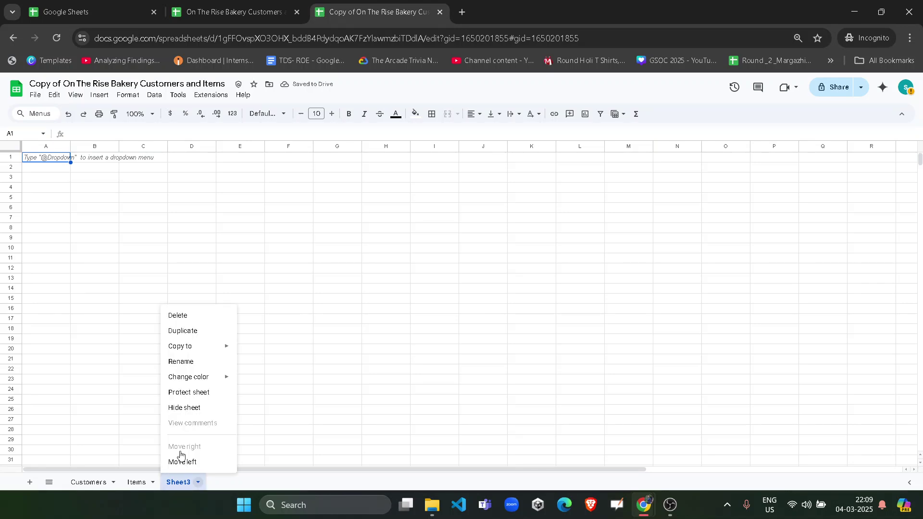
{"action": "left_click", "coordinate": [183, 364]}
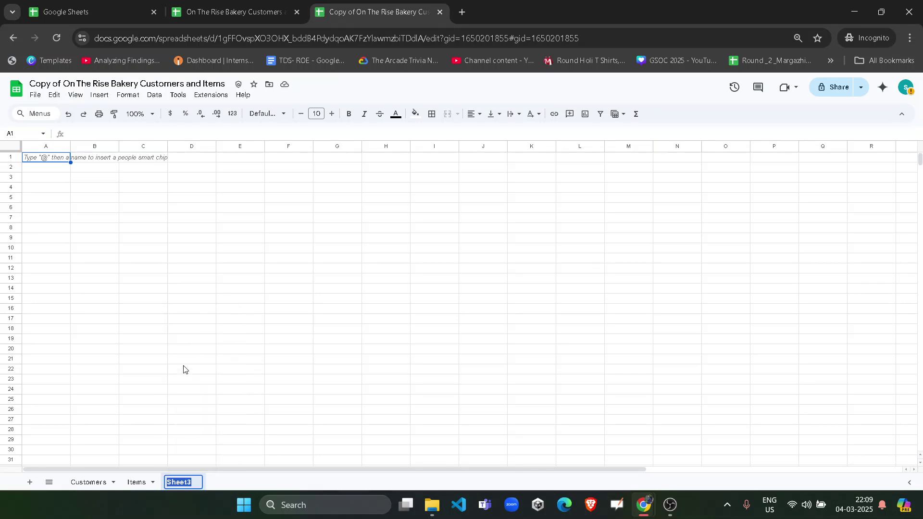
{"action": "type", "text": "Items Sorted By Unit Price"}
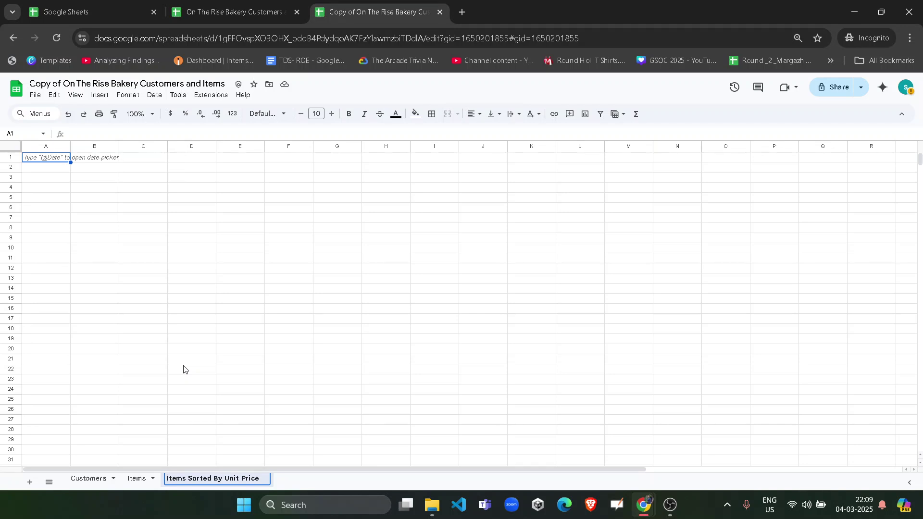
{"action": "key", "text": "Return"}
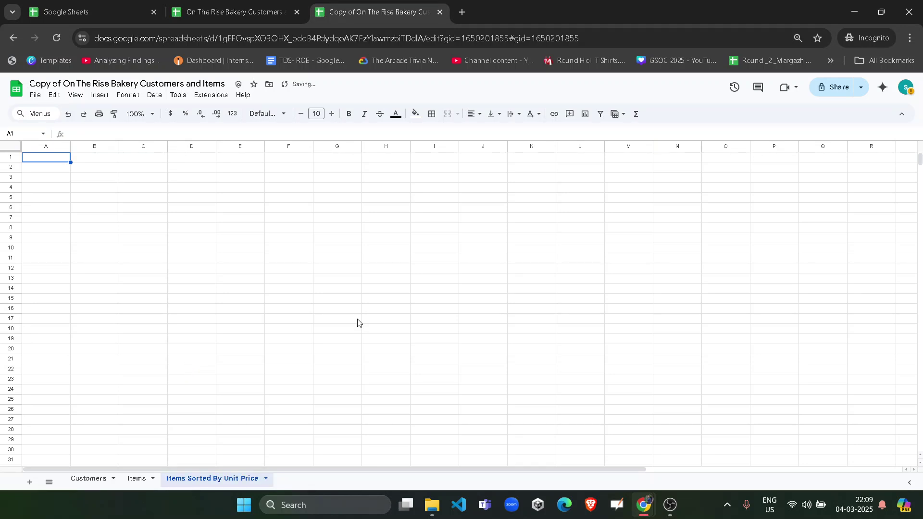
- Copy the lab's formula =SORT(Items!A1:Items!C15, Items!B1:Items!B15, FALSE) into cell A1 of the Items Sorted By Unit Price sheet
{"action": "mouse_move", "coordinate": [643, 504]}
{"action": "left_click", "coordinate": [577, 447]}
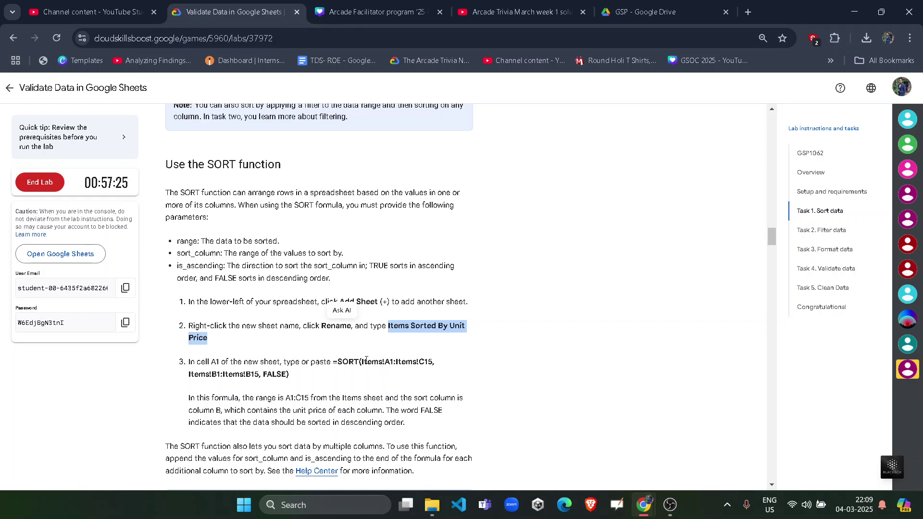
{"action": "left_click", "coordinate": [334, 364]}
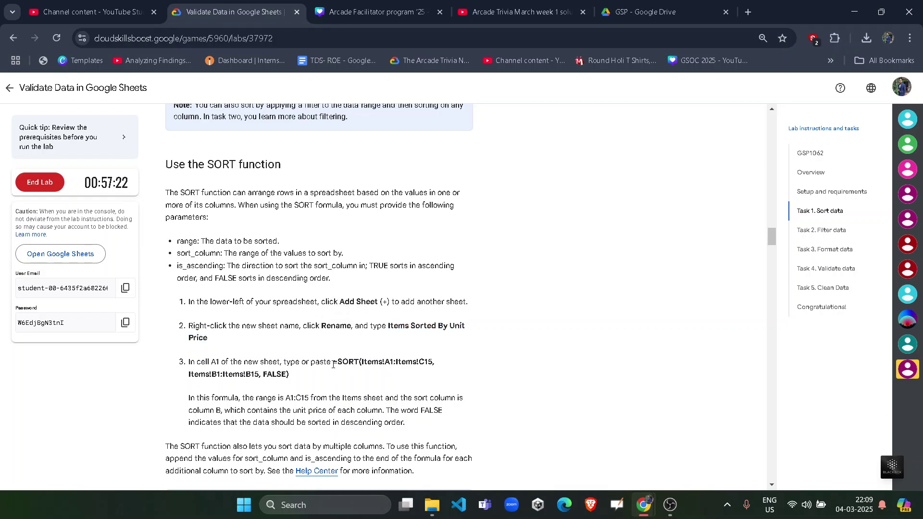
{"action": "left_click", "coordinate": [337, 373], "text": "shift"}
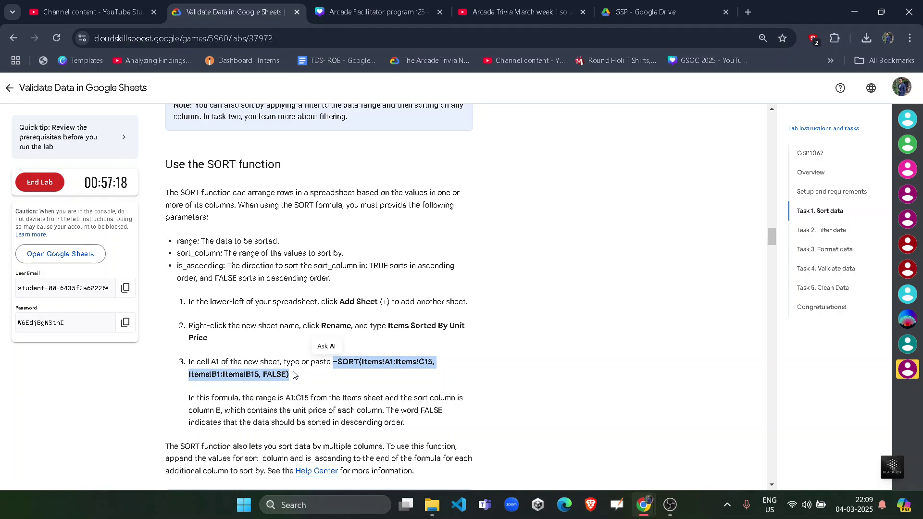
{"action": "mouse_move", "coordinate": [642, 498]}
{"action": "left_click", "coordinate": [658, 476]}
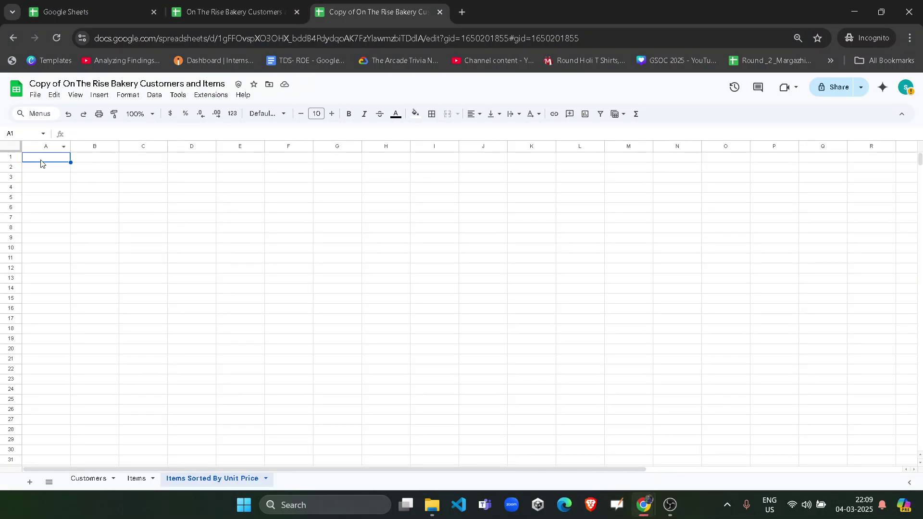
{"action": "left_click", "coordinate": [82, 130]}
{"action": "key", "text": "ctrl+v"}
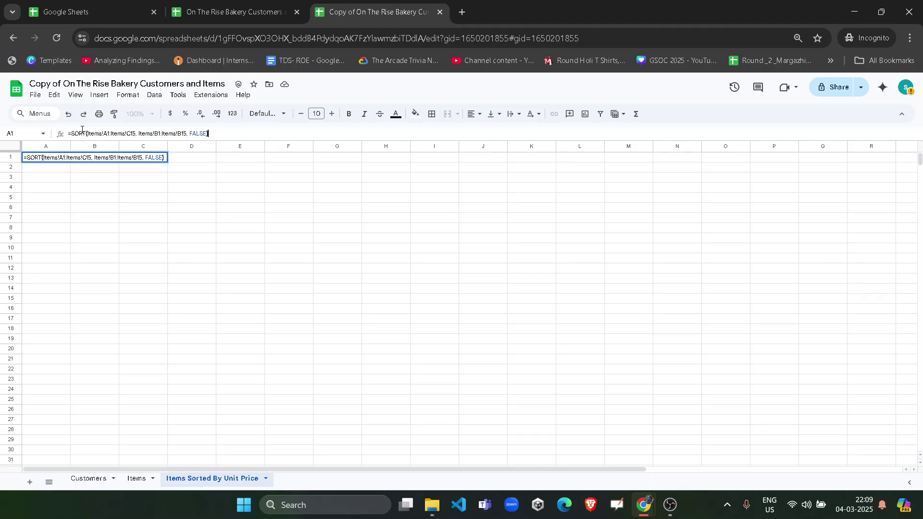
{"action": "key", "text": "Return"}
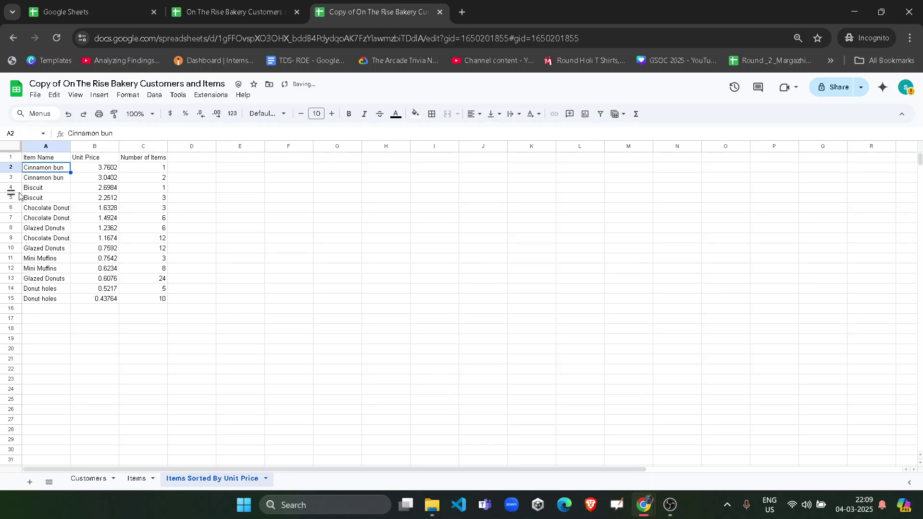
- Return to the lab page, check progress on the Sort data objective and read the Create a filter instructions
{"action": "mouse_move", "coordinate": [644, 505]}
{"action": "left_click", "coordinate": [584, 440]}
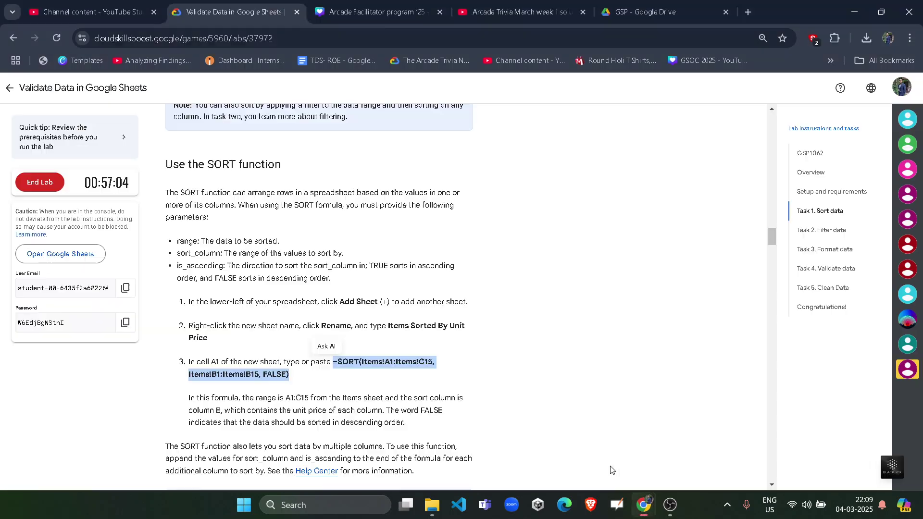
{"action": "left_click", "coordinate": [250, 410]}
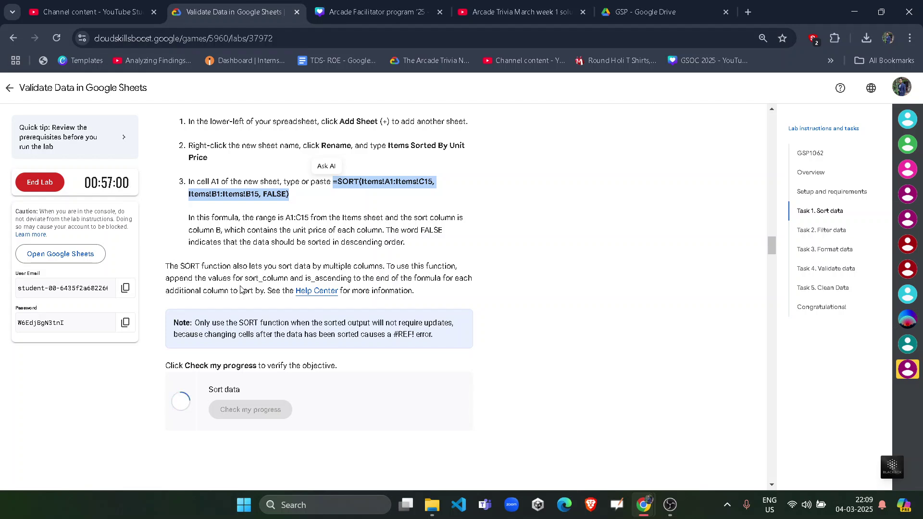
{"action": "scroll", "coordinate": [238, 288], "scroll_direction": "down", "scroll_amount": 2}
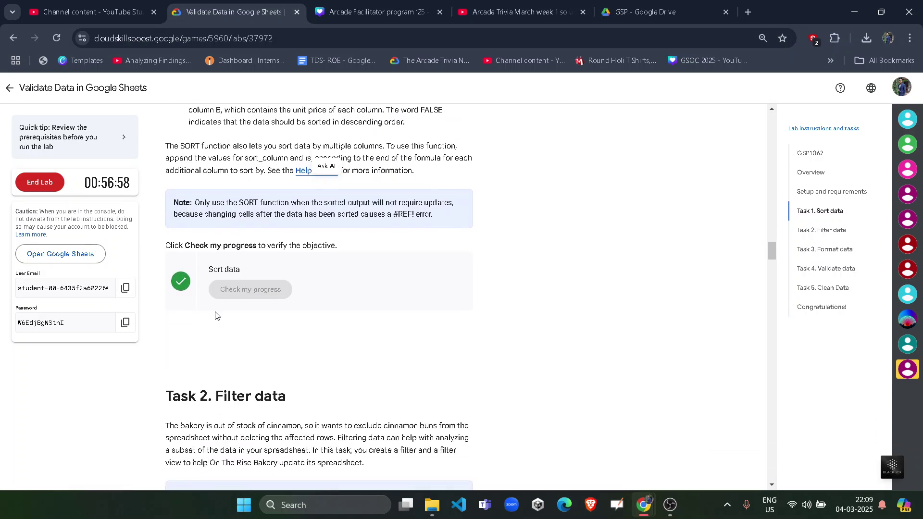
{"action": "scroll", "coordinate": [224, 379], "scroll_direction": "down", "scroll_amount": 7}
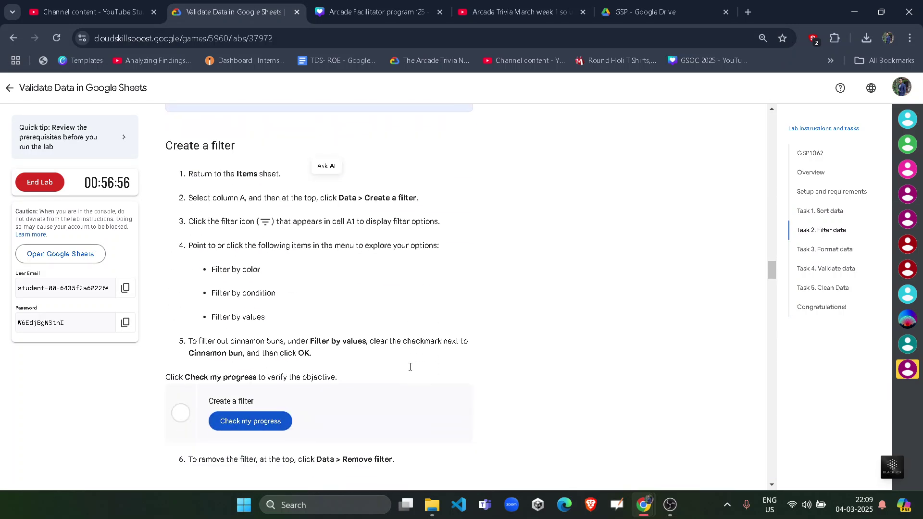
- Create a filter on column A of the Items Sorted By Unit Price sheet and exclude the value Cinnamon bun
{"action": "mouse_move", "coordinate": [643, 505]}
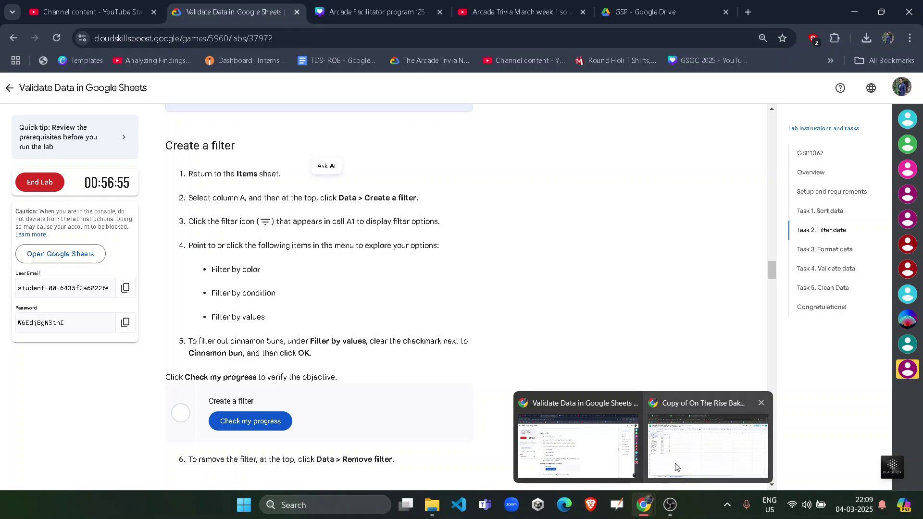
{"action": "left_click", "coordinate": [676, 467]}
{"action": "left_click", "coordinate": [166, 322]}
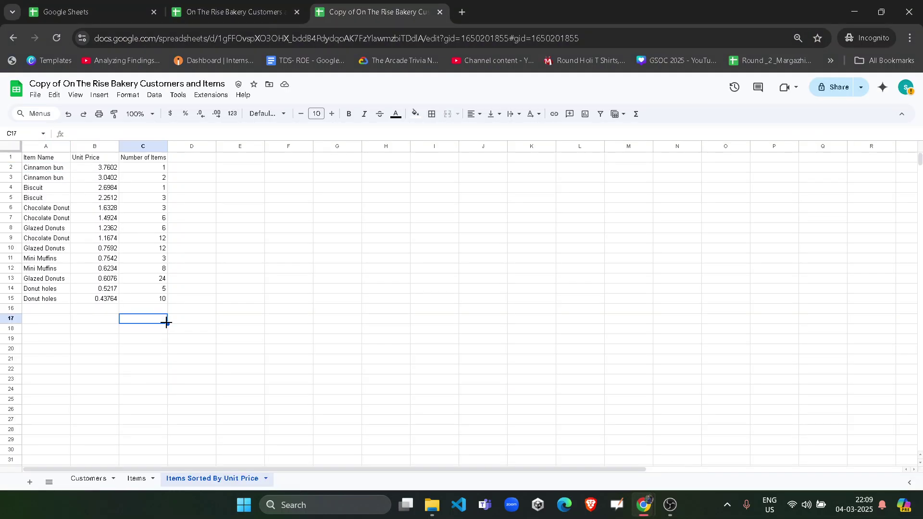
{"action": "left_click", "coordinate": [40, 144]}
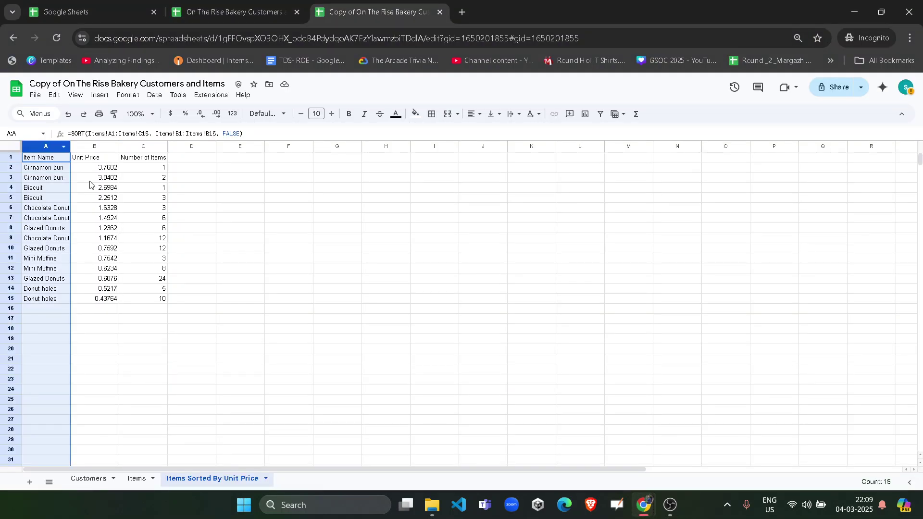
{"action": "left_click", "coordinate": [154, 96]}
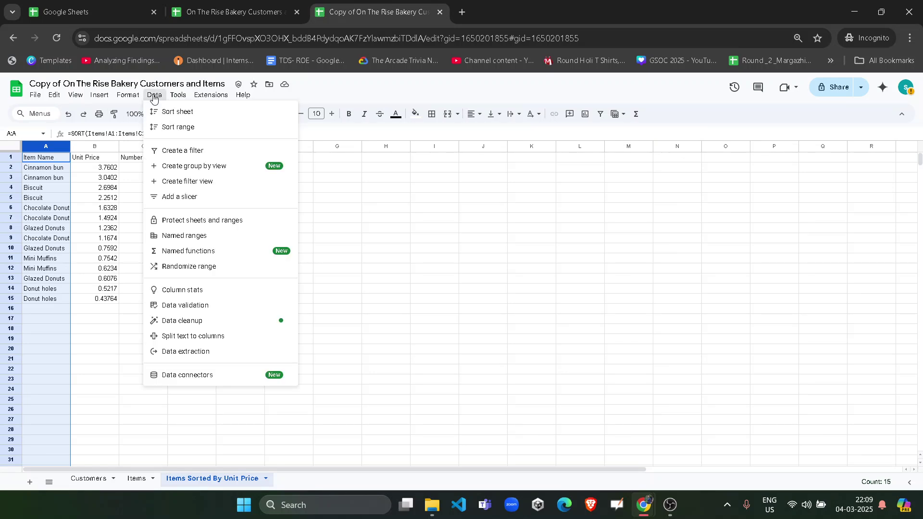
{"action": "left_click", "coordinate": [185, 151]}
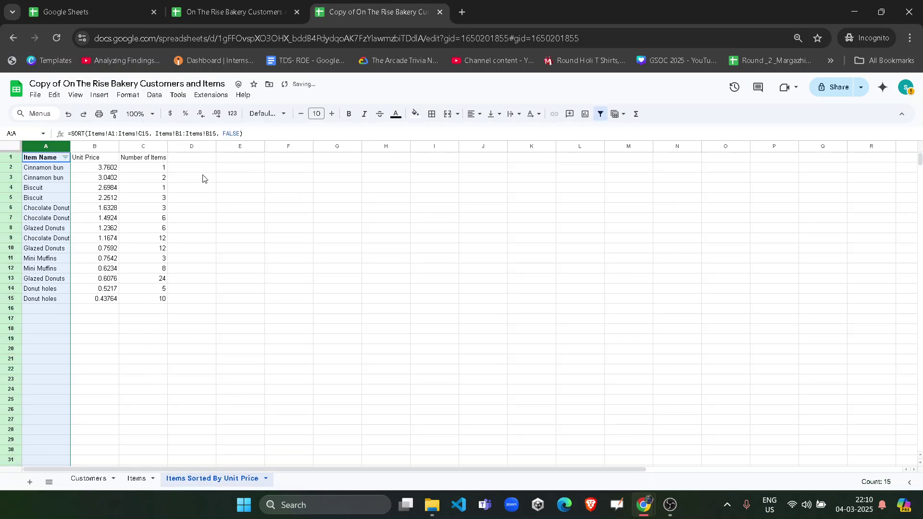
{"action": "left_click", "coordinate": [66, 158]}
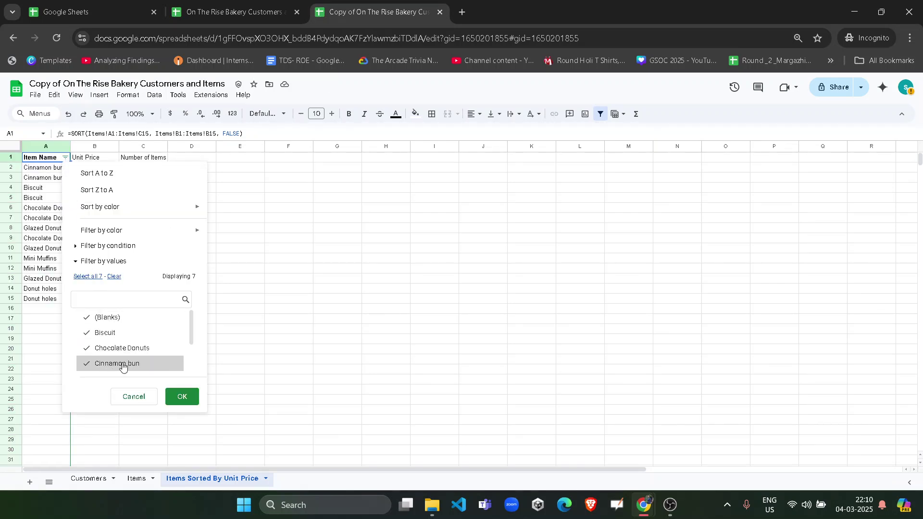
{"action": "left_click", "coordinate": [182, 397]}
- Return to the lab page, check progress on the Create a filter objective and review the assessment result
{"action": "mouse_move", "coordinate": [643, 505]}
{"action": "left_click", "coordinate": [577, 432]}
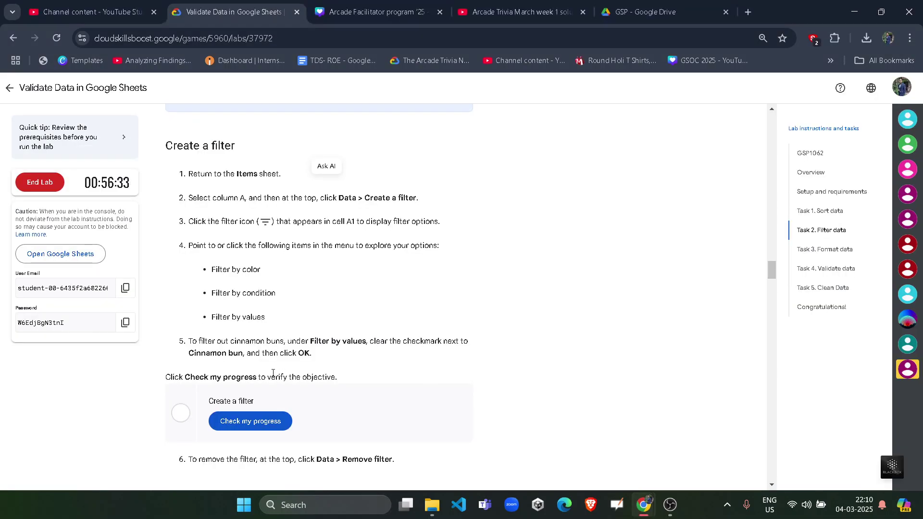
{"action": "left_click", "coordinate": [249, 422]}
{"action": "scroll", "coordinate": [320, 334], "scroll_direction": "down", "scroll_amount": 2}
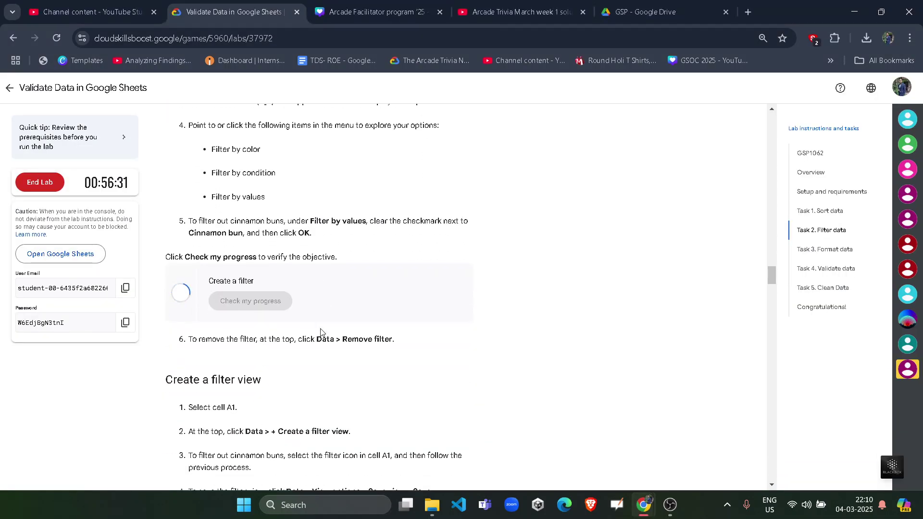
{"action": "left_click_drag", "start_coordinate": [210, 319], "coordinate": [306, 320]}
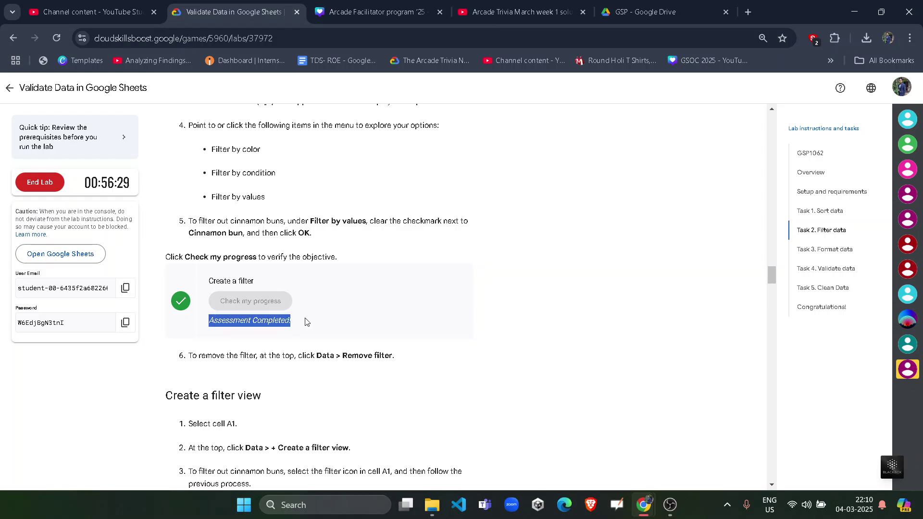
{"action": "left_click", "coordinate": [306, 321]}
- Switch back to the spreadsheet copy and remove the filter from the Items Sorted By Unit Price sheet
{"action": "mouse_move", "coordinate": [644, 505]}
{"action": "left_click", "coordinate": [679, 437]}
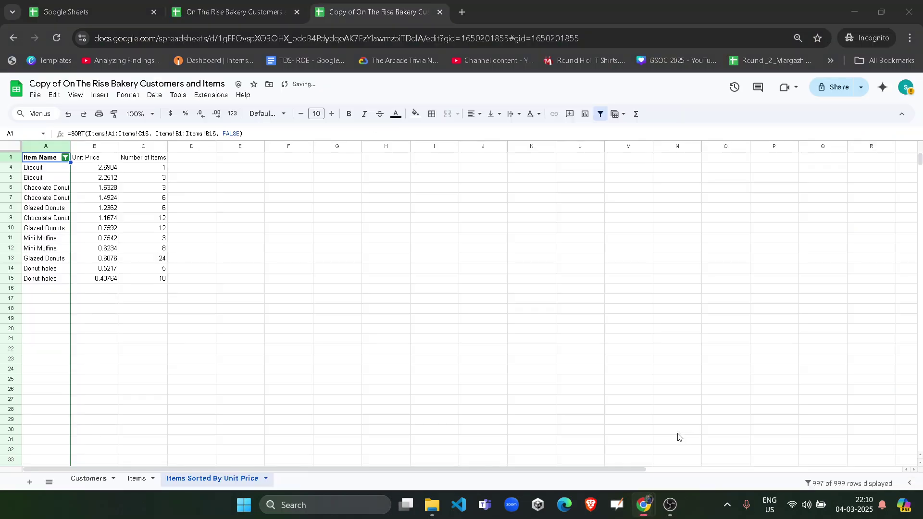
{"action": "left_click", "coordinate": [599, 118]}
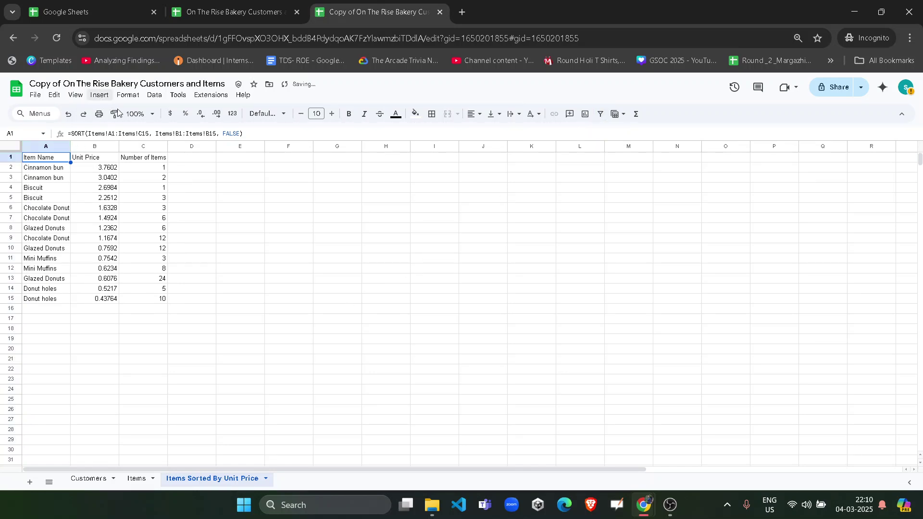
- Create a filter on A1:C15 that excludes Cinnamon bun from Item Name, and return to the lab's filter view instructions
{"action": "left_click", "coordinate": [151, 95]}
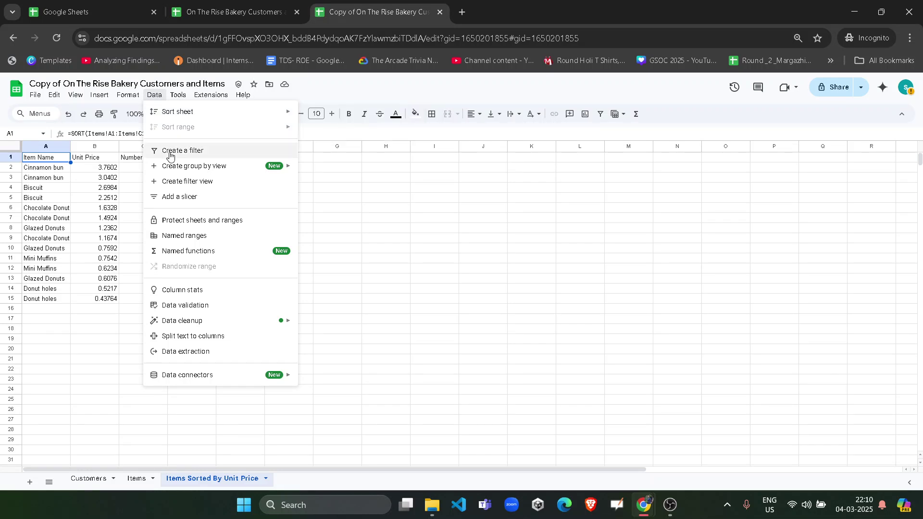
{"action": "left_click", "coordinate": [181, 152]}
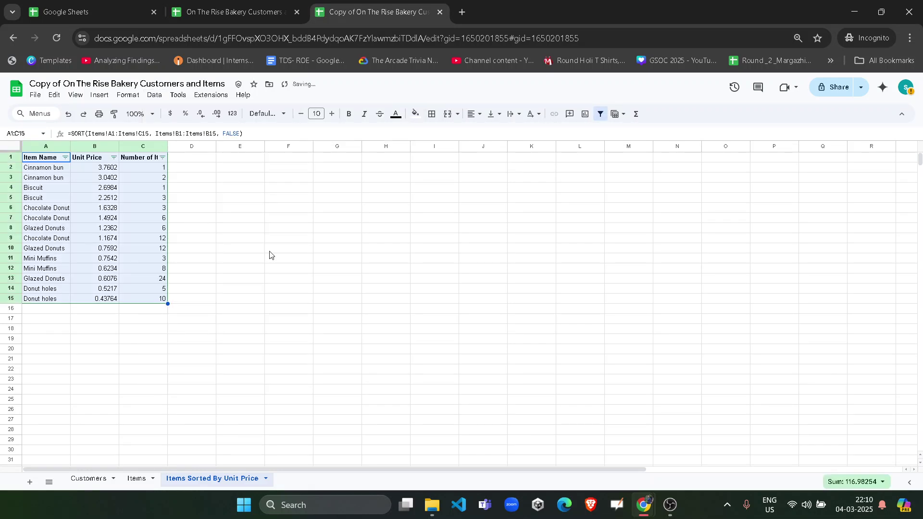
{"action": "left_click", "coordinate": [66, 157]}
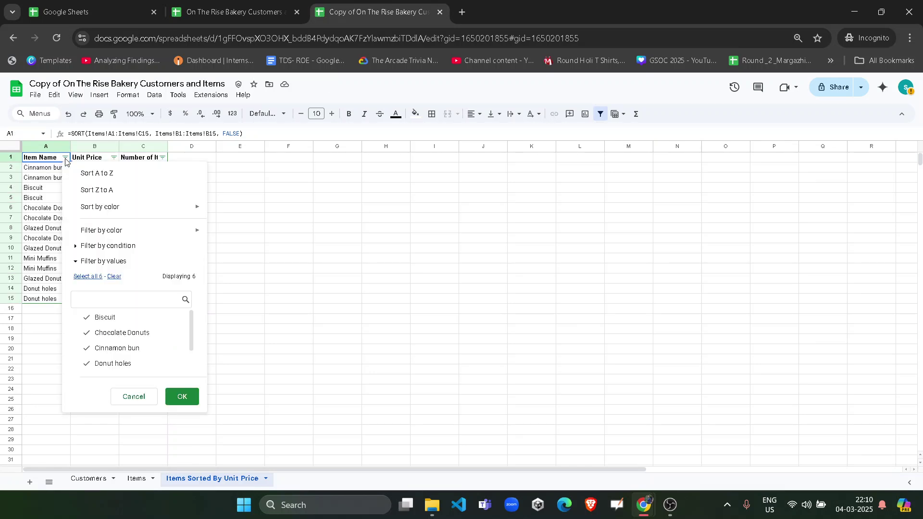
{"action": "left_click", "coordinate": [126, 351]}
{"action": "left_click", "coordinate": [181, 396]}
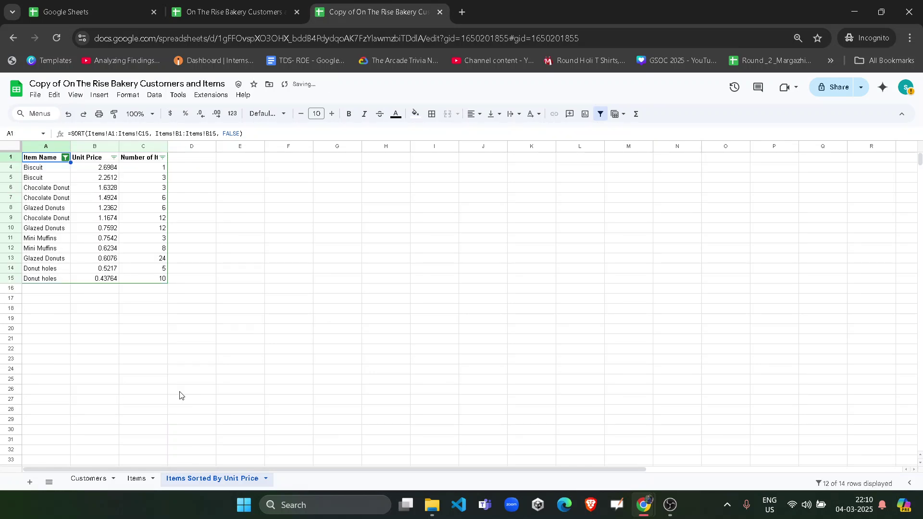
{"action": "mouse_move", "coordinate": [645, 505]}
{"action": "left_click", "coordinate": [577, 447]}
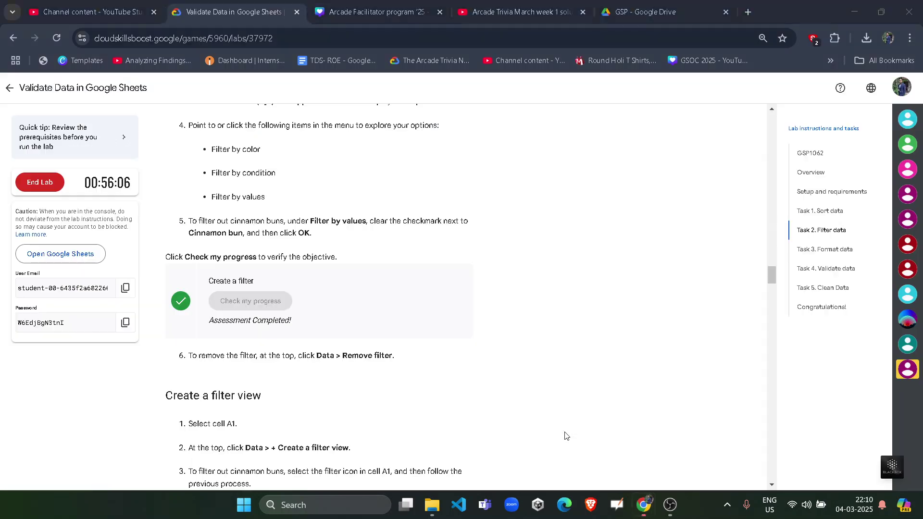
- Check progress on the Create a filter view objective and review the lab's instructions for saving the filter view
{"action": "scroll", "coordinate": [255, 360], "scroll_direction": "down", "scroll_amount": 3}
{"action": "scroll", "coordinate": [255, 359], "scroll_direction": "down", "scroll_amount": 1}
{"action": "left_click", "coordinate": [256, 374]}
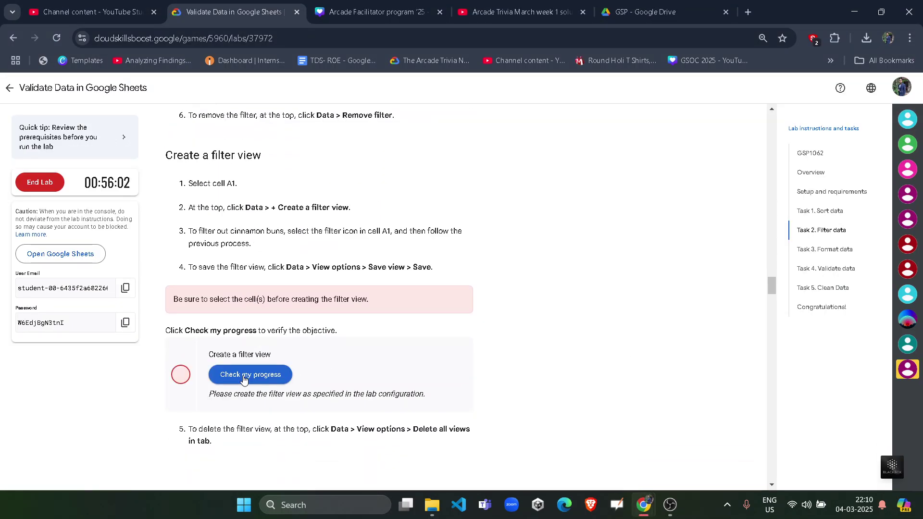
{"action": "left_click_drag", "start_coordinate": [286, 267], "coordinate": [392, 269]}
{"action": "left_click", "coordinate": [332, 287]}
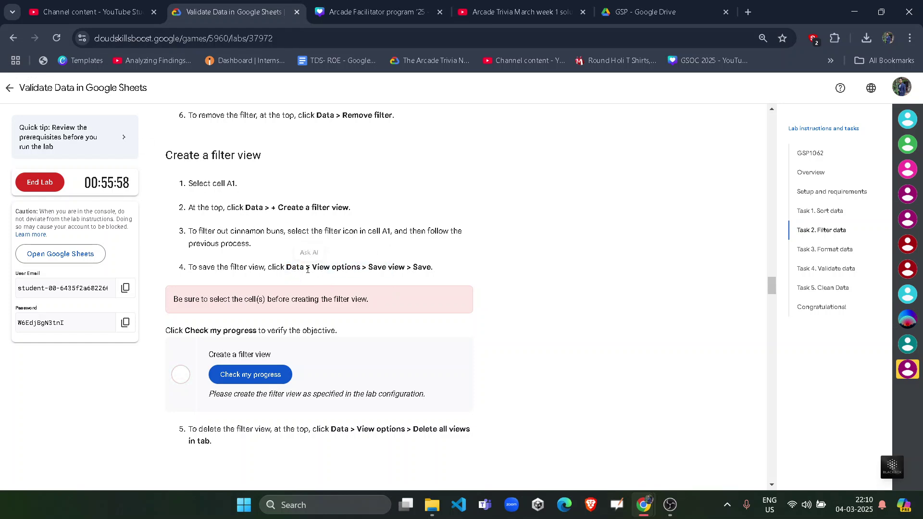
{"action": "left_click_drag", "start_coordinate": [306, 267], "coordinate": [338, 267]}
{"action": "left_click", "coordinate": [380, 272]}
- Switch to the spreadsheet copy and save the current filter on Items Sorted By Unit Price as a filter view named Filter 1
{"action": "mouse_move", "coordinate": [644, 505]}
{"action": "left_click", "coordinate": [671, 463]}
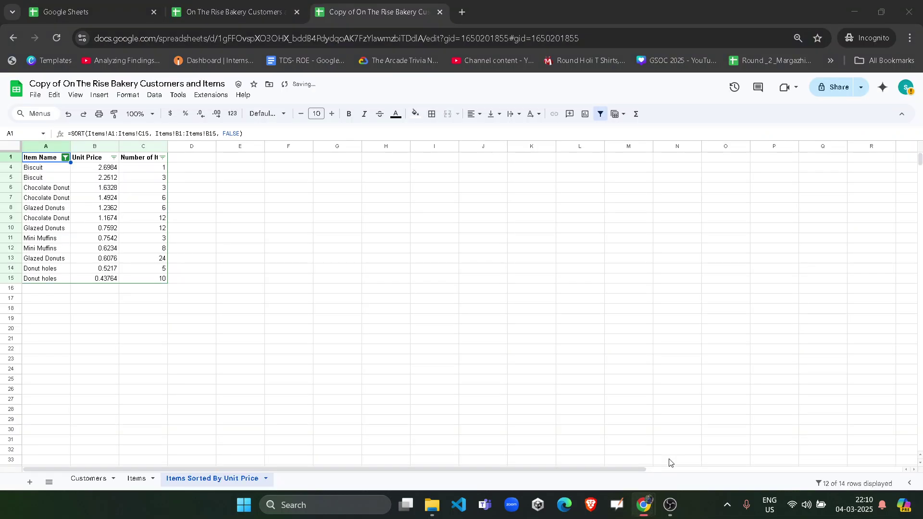
{"action": "left_click", "coordinate": [155, 94]}
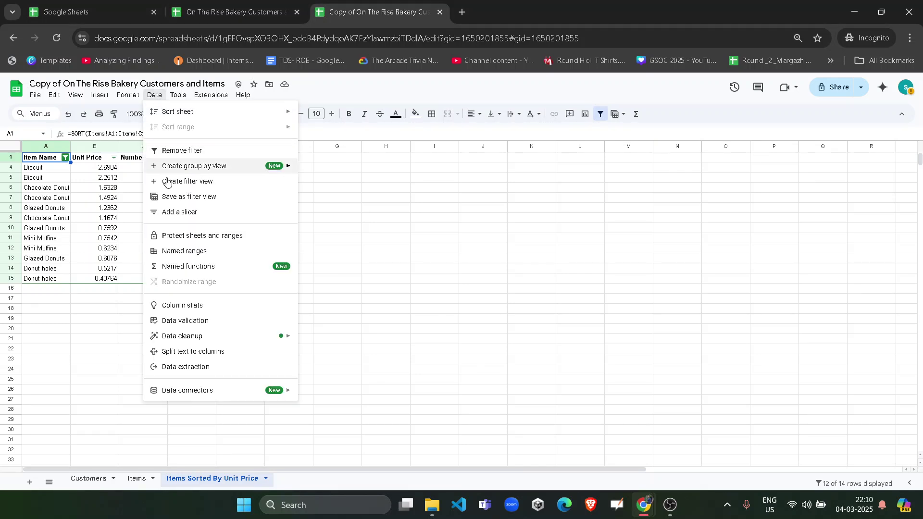
{"action": "left_click", "coordinate": [190, 197]}
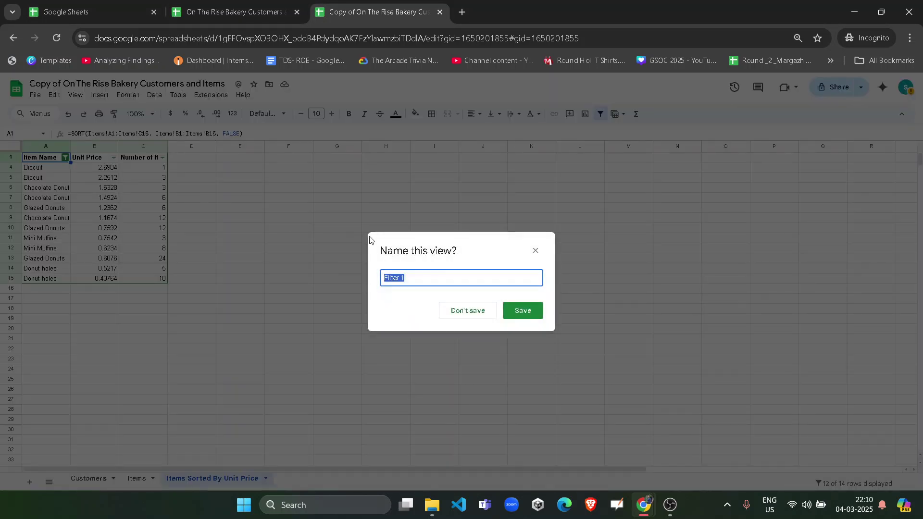
{"action": "left_click", "coordinate": [515, 311]}
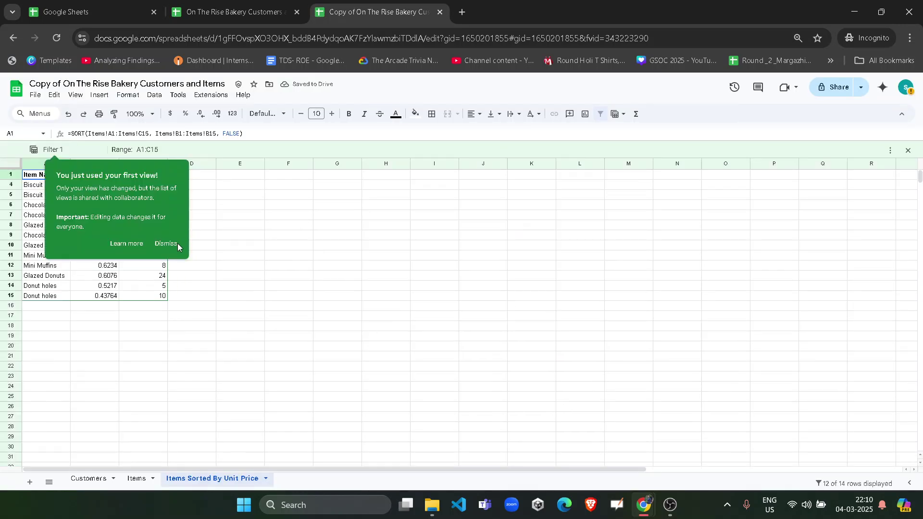
- Return to the lab page, check progress on the Create a filter view objective and review the assessment result
{"action": "mouse_move", "coordinate": [644, 504]}
{"action": "left_click", "coordinate": [578, 448]}
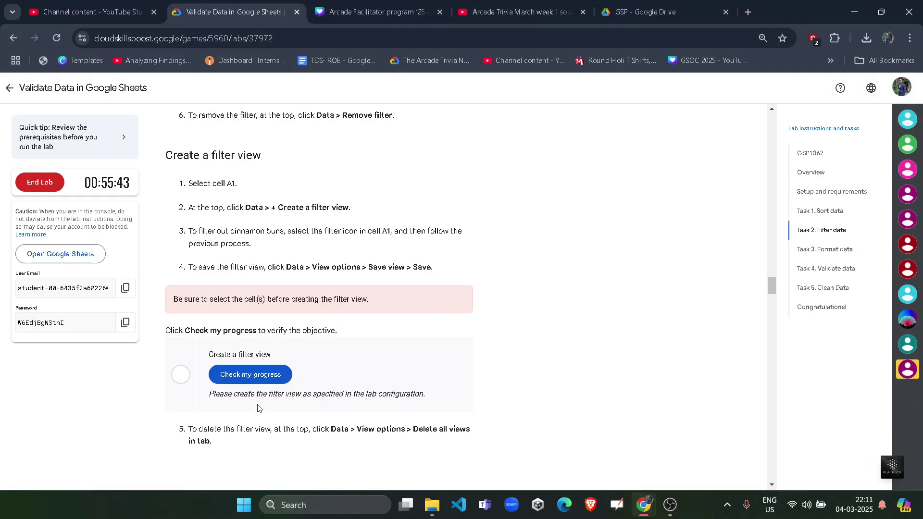
{"action": "left_click", "coordinate": [250, 375]}
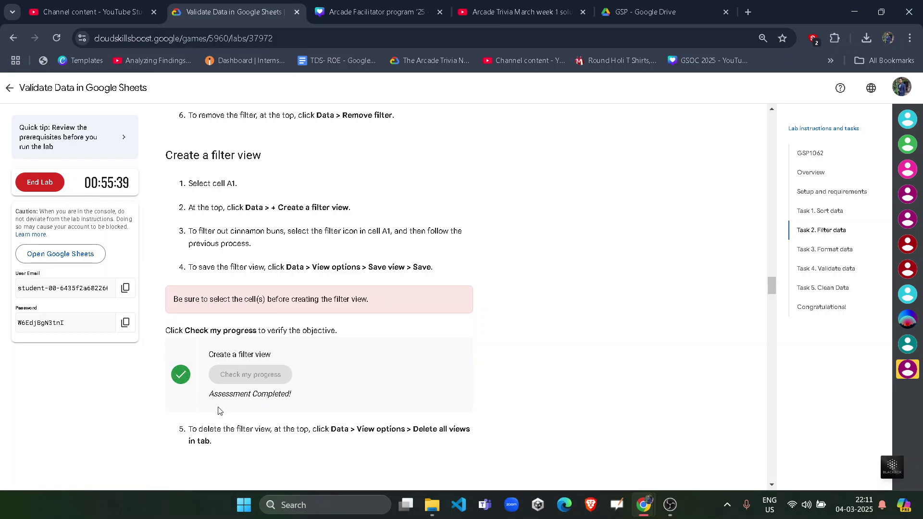
{"action": "left_click_drag", "start_coordinate": [208, 395], "coordinate": [335, 403]}
{"action": "left_click_drag", "start_coordinate": [218, 208], "coordinate": [364, 371]}
{"action": "left_click", "coordinate": [330, 330]}
- Read the lab's filter view deletion instruction, switch to the spreadsheet copy and delete all views in the Items Sorted By Unit Price sheet
{"action": "scroll", "coordinate": [289, 330], "scroll_direction": "down", "scroll_amount": 1}
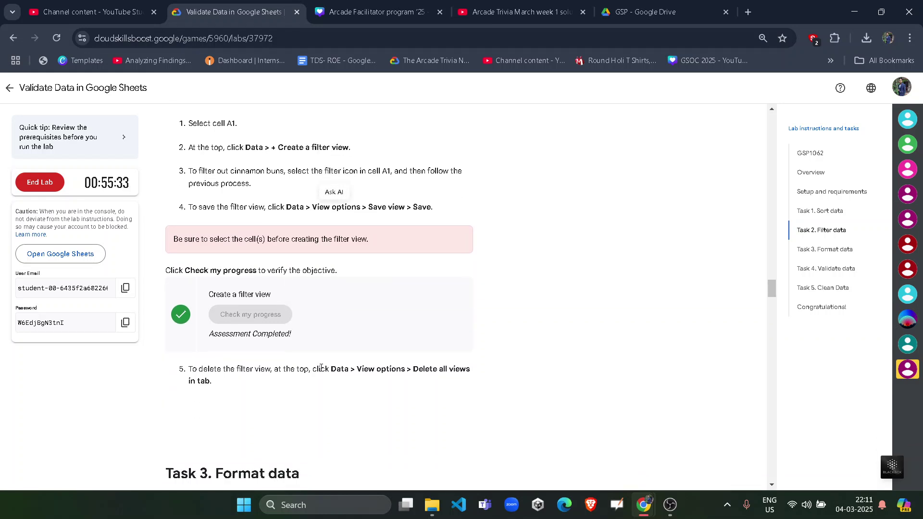
{"action": "scroll", "coordinate": [318, 365], "scroll_direction": "down", "scroll_amount": 1}
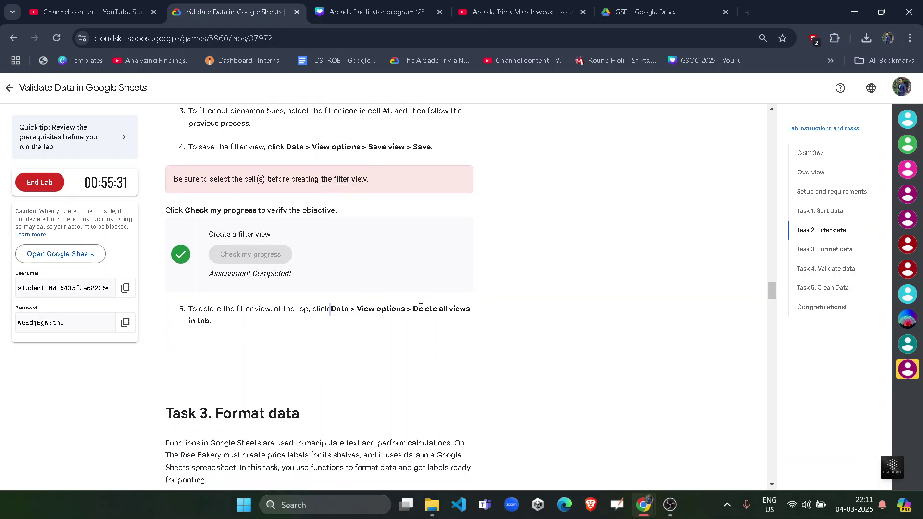
{"action": "mouse_move", "coordinate": [643, 505]}
{"action": "left_click", "coordinate": [662, 456]}
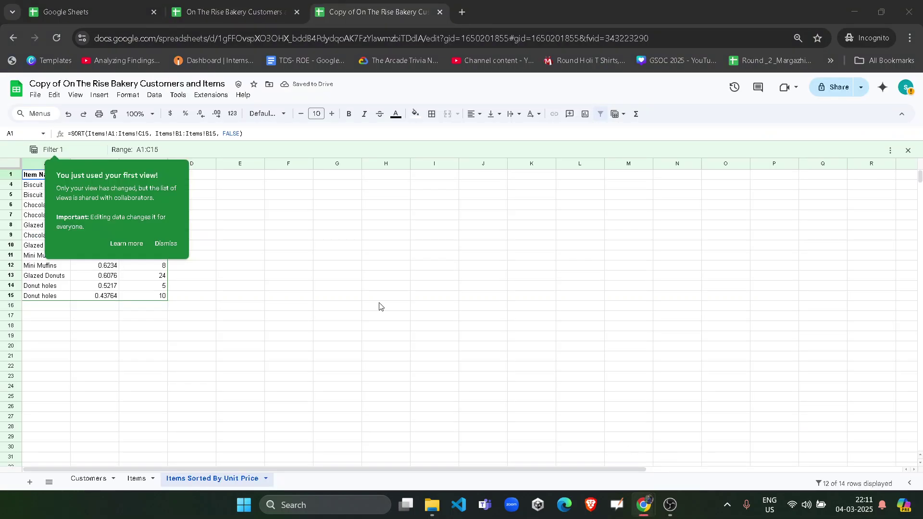
{"action": "left_click", "coordinate": [151, 96]}
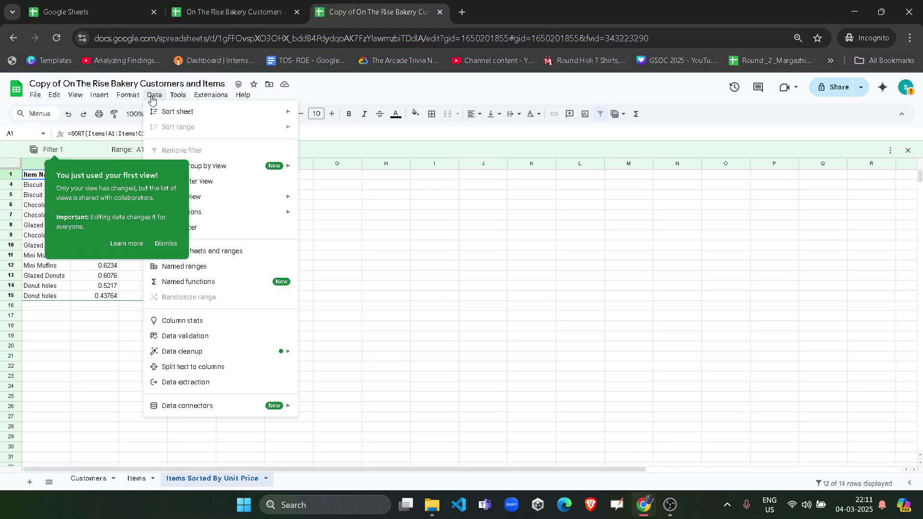
{"action": "key", "text": "Escape"}
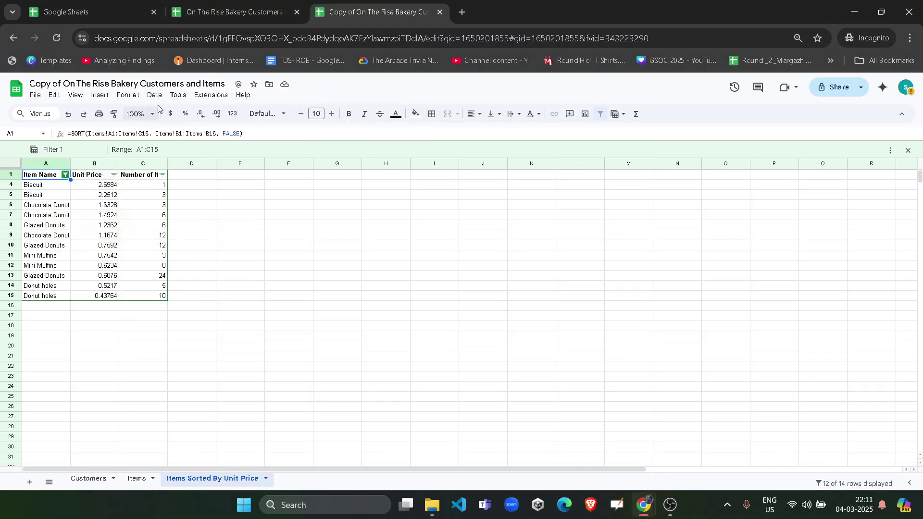
{"action": "left_click", "coordinate": [159, 97]}
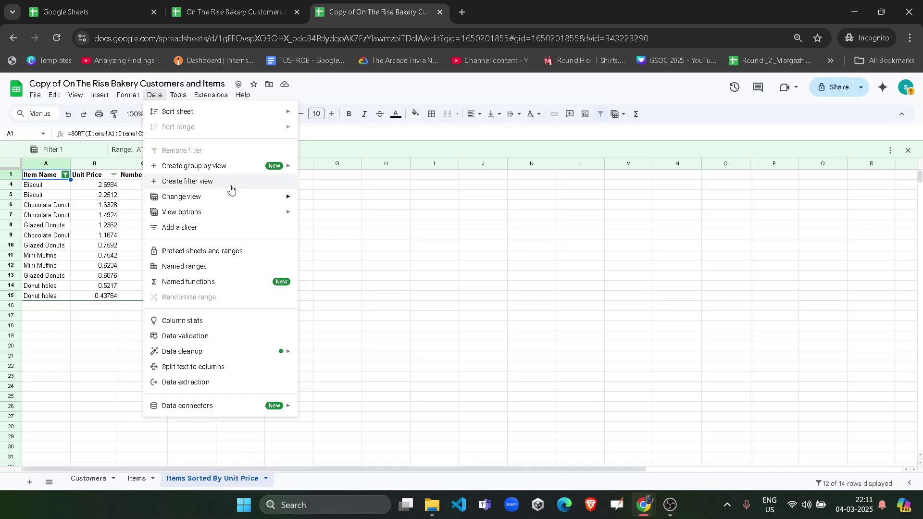
{"action": "mouse_move", "coordinate": [233, 212]}
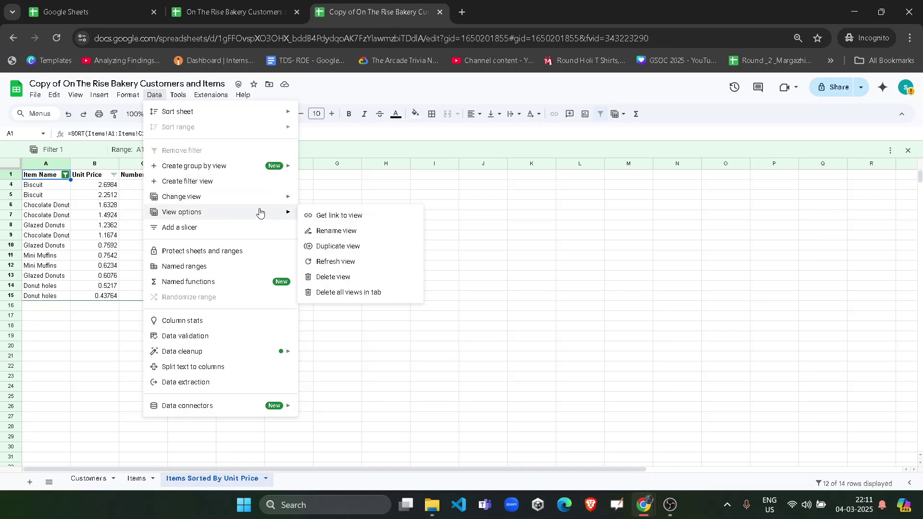
{"action": "left_click", "coordinate": [347, 293]}
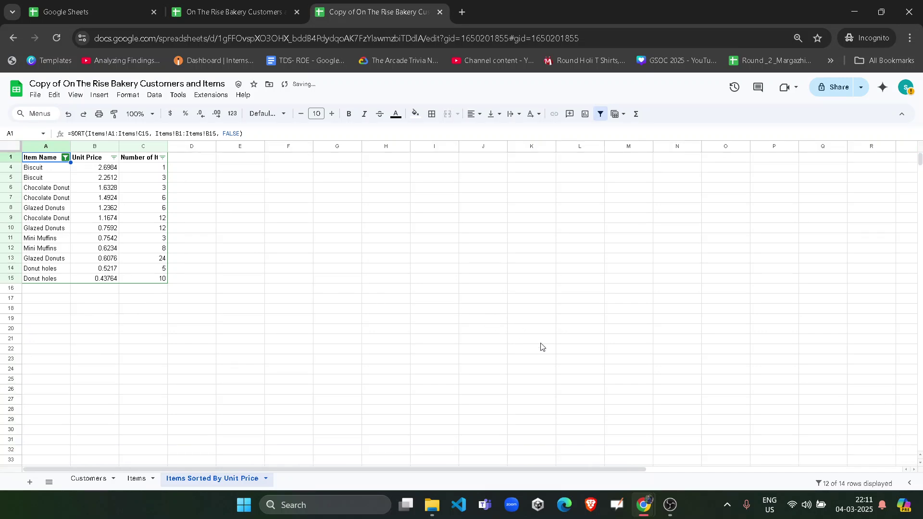
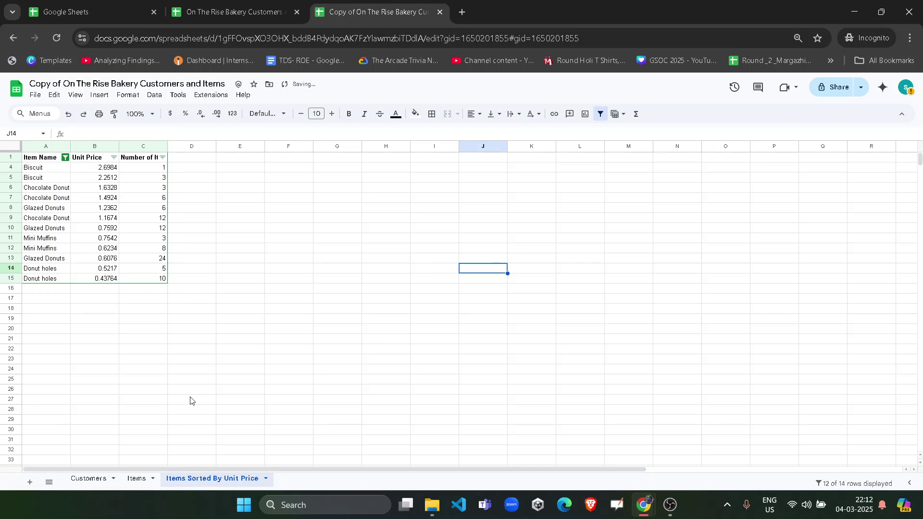
- Open the Items sheet and import GSP1062.xlsx from the Downloads folder, using Replace spreadsheet as the import location
{"action": "left_click", "coordinate": [136, 479]}
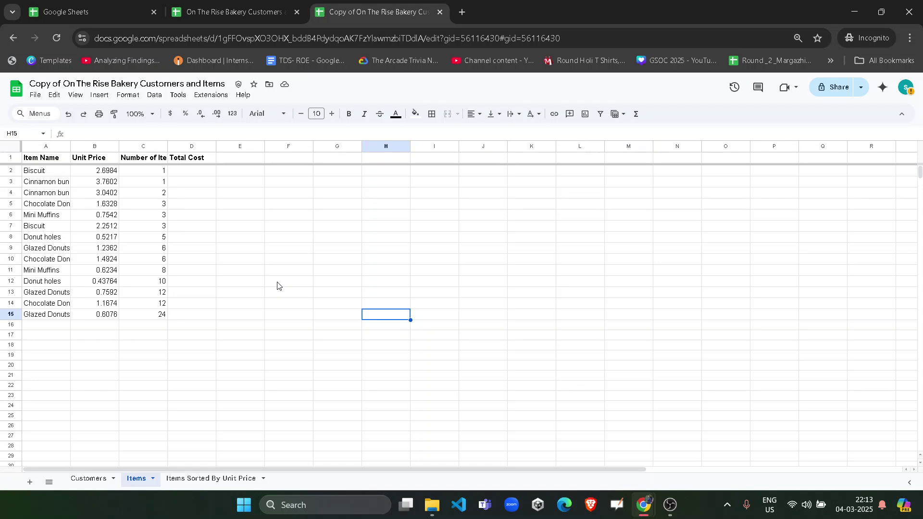
{"action": "left_click", "coordinate": [649, 283]}
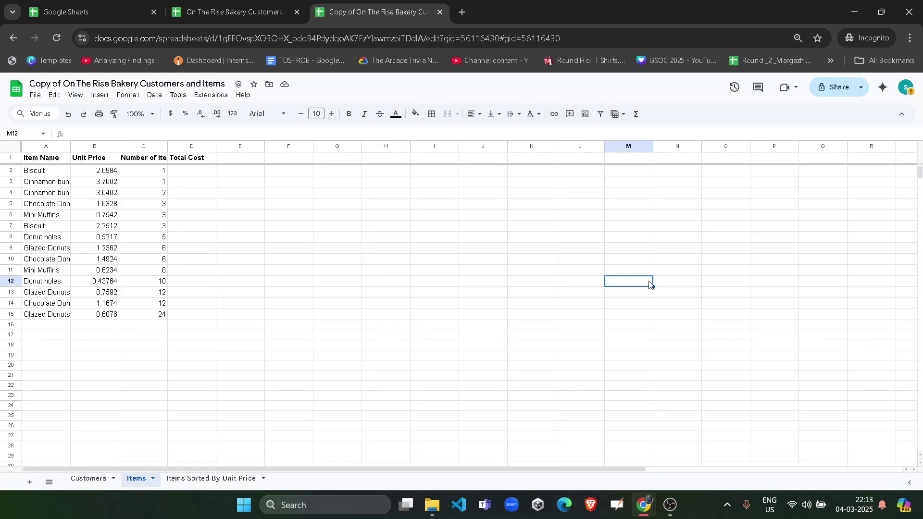
{"action": "left_click", "coordinate": [36, 98]}
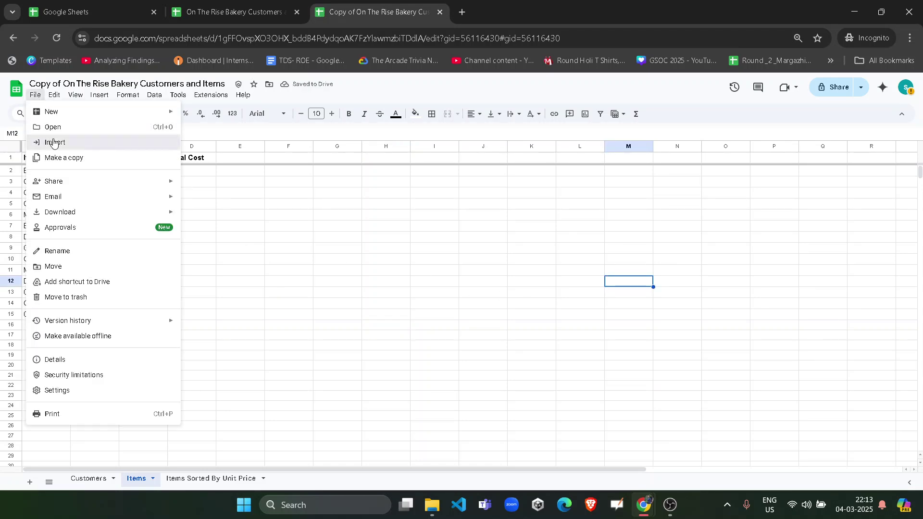
{"action": "left_click", "coordinate": [54, 141]}
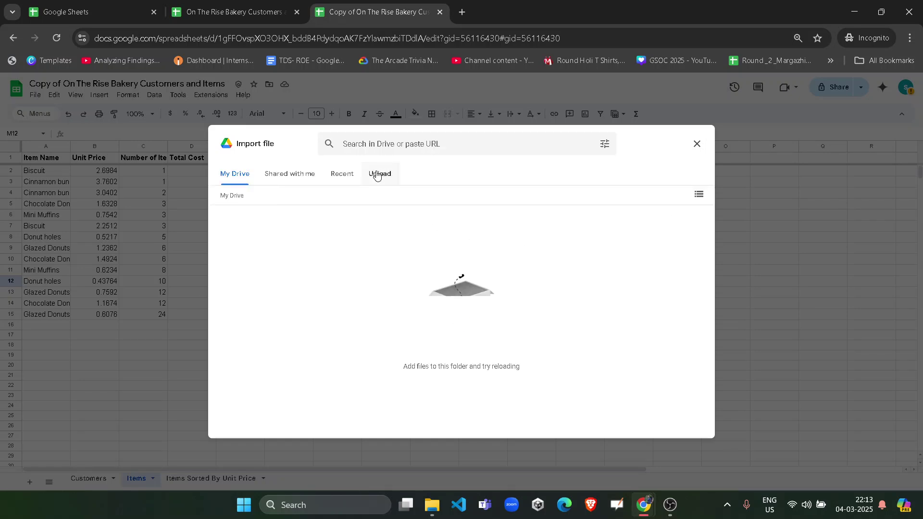
{"action": "left_click", "coordinate": [378, 176]}
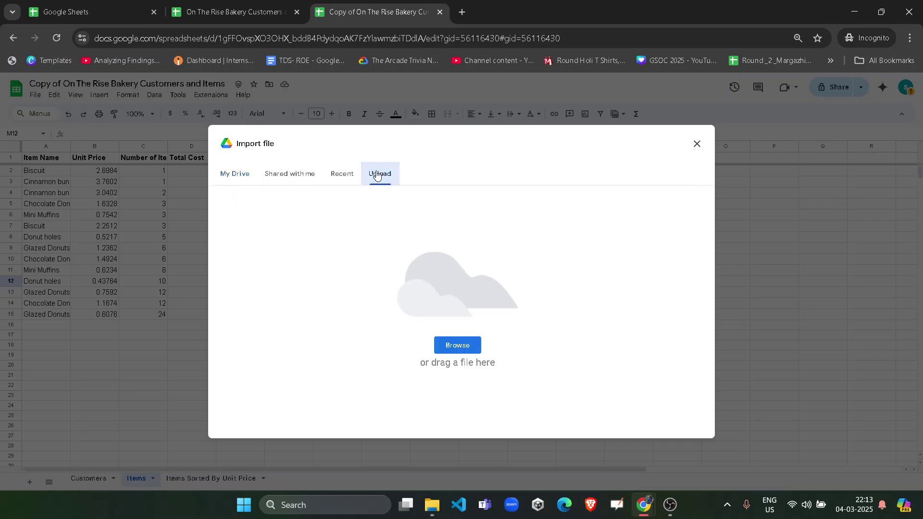
{"action": "left_click", "coordinate": [450, 344]}
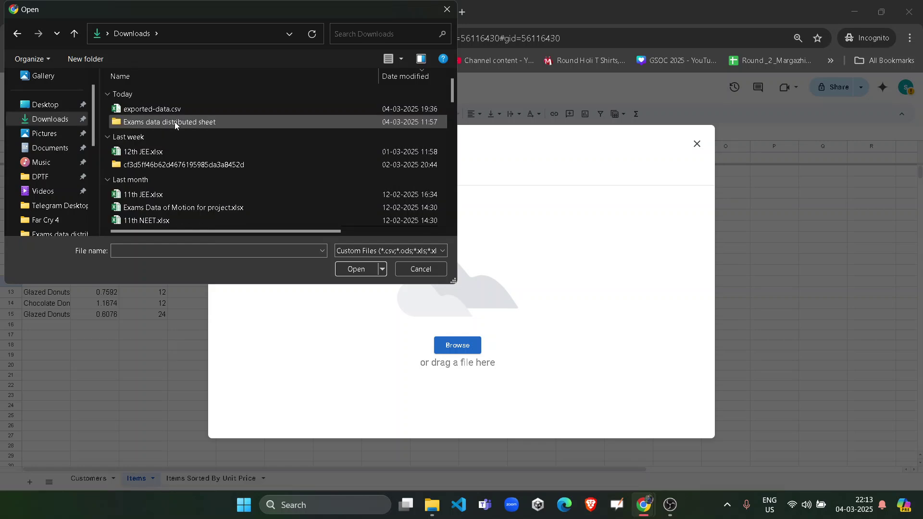
{"action": "left_click", "coordinate": [139, 121]}
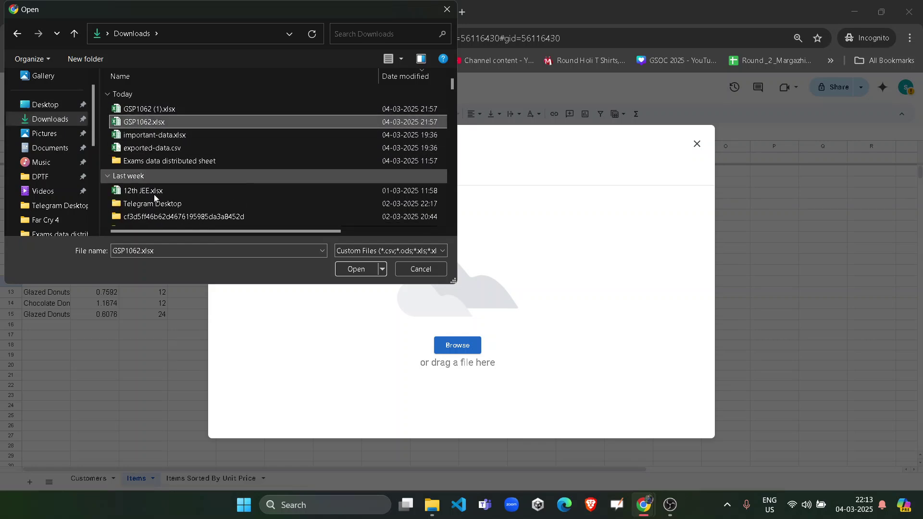
{"action": "left_click", "coordinate": [344, 270]}
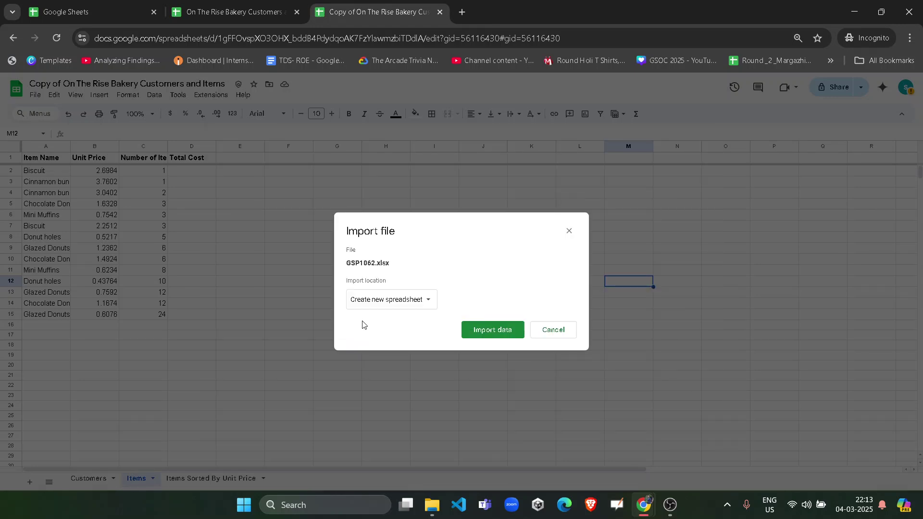
{"action": "left_click", "coordinate": [394, 300]}
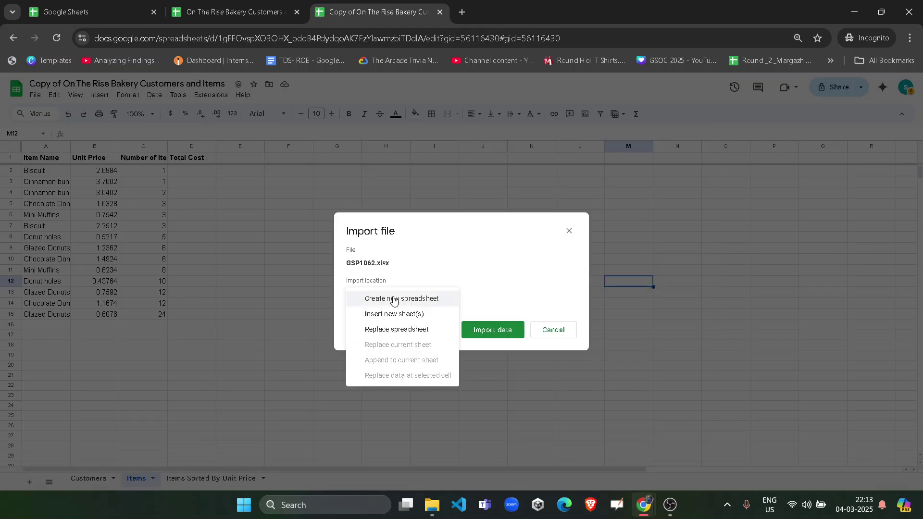
{"action": "left_click", "coordinate": [396, 329]}
{"action": "left_click", "coordinate": [505, 347]}
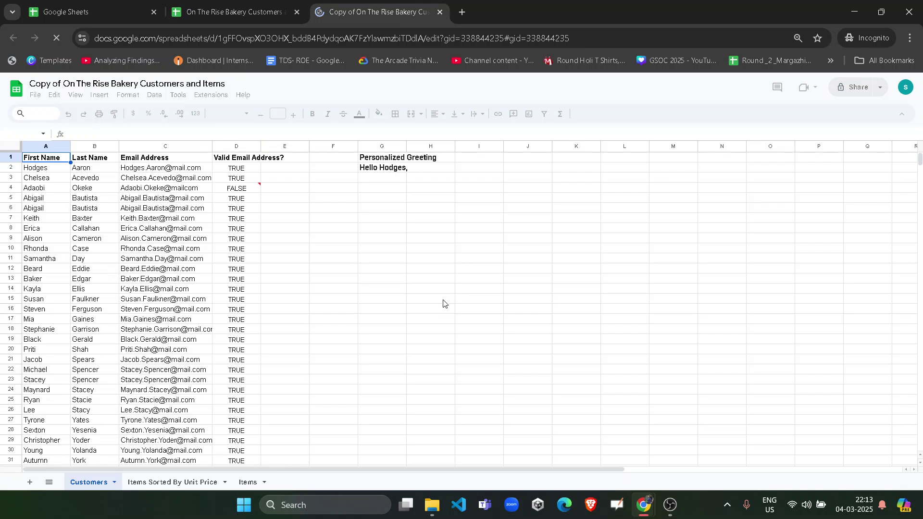
- Return to the Validate Data in Google Sheets lab page and check progress on the Format numbers and text objective
{"action": "mouse_move", "coordinate": [645, 505]}
{"action": "left_click", "coordinate": [574, 447]}
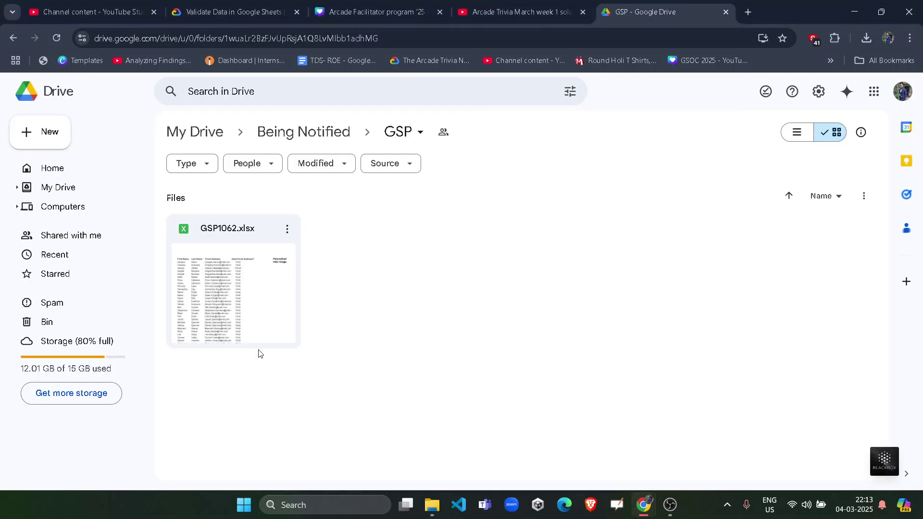
{"action": "left_click", "coordinate": [255, 12]}
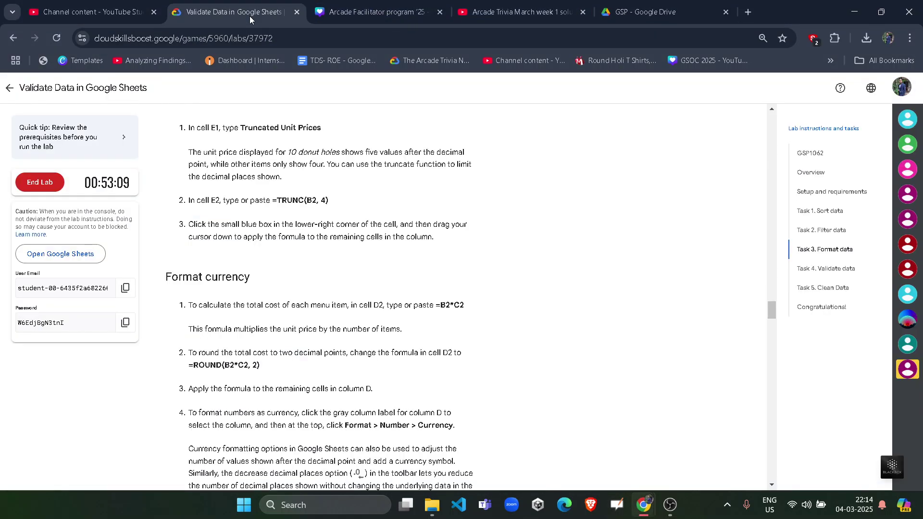
{"action": "scroll", "coordinate": [316, 292], "scroll_direction": "down", "scroll_amount": 15}
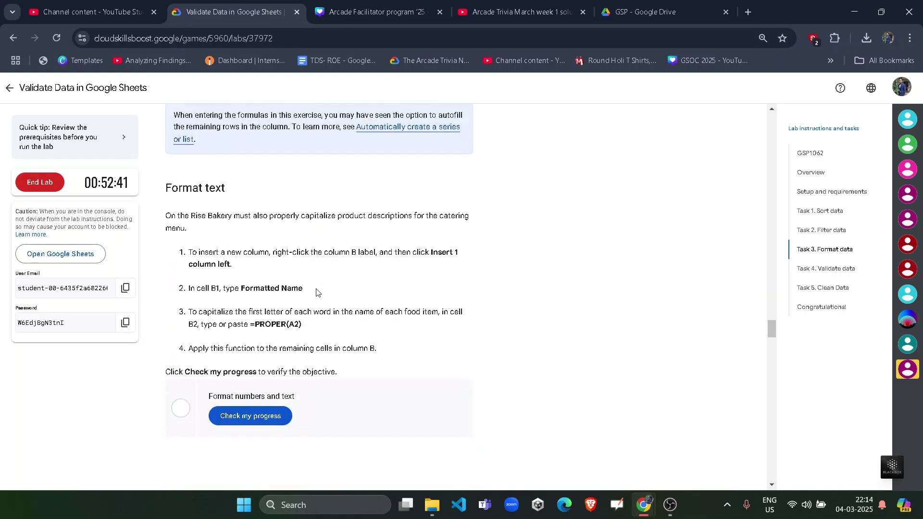
{"action": "left_click", "coordinate": [235, 172]}
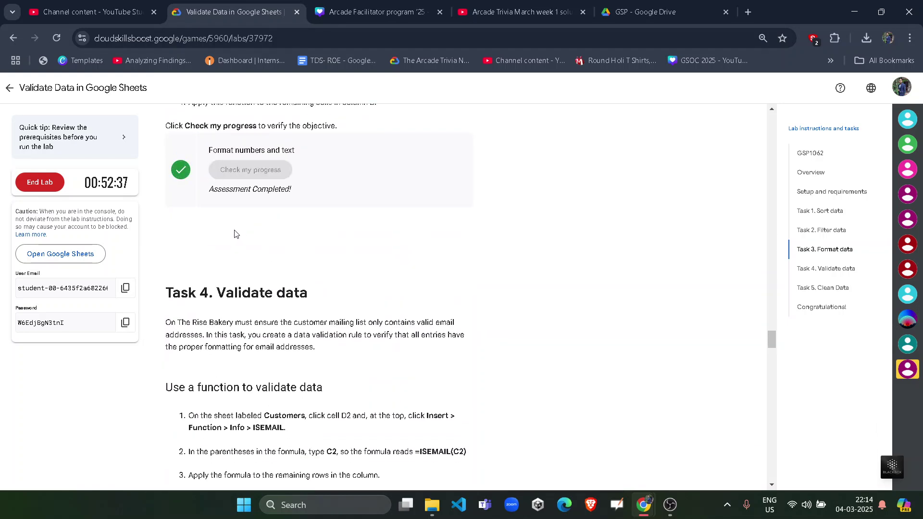
- Check progress on the Task 4 objective Validate data using the function and correct rule, and review the assessment result
{"action": "scroll", "coordinate": [240, 288], "scroll_direction": "down", "scroll_amount": 5}
{"action": "scroll", "coordinate": [247, 357], "scroll_direction": "down", "scroll_amount": 8}
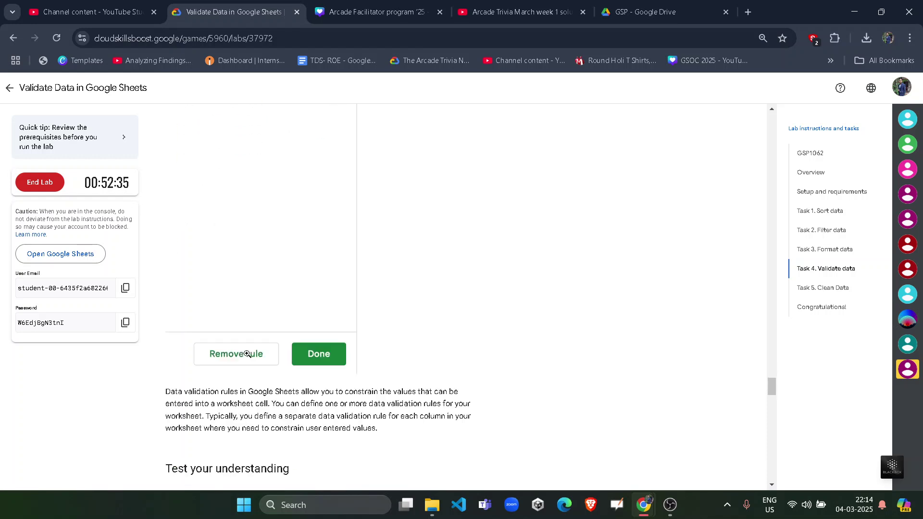
{"action": "scroll", "coordinate": [247, 354], "scroll_direction": "down", "scroll_amount": 8}
{"action": "left_click", "coordinate": [252, 303]}
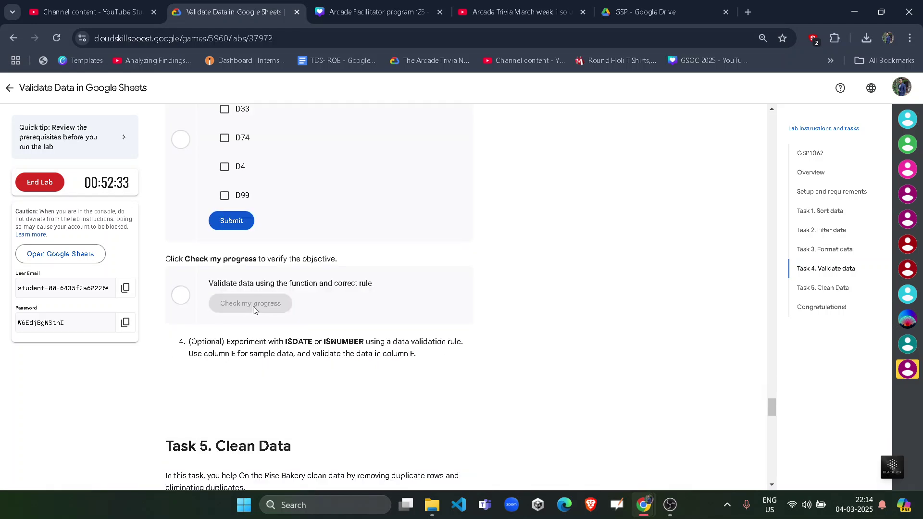
{"action": "scroll", "coordinate": [240, 299], "scroll_direction": "up", "scroll_amount": 4}
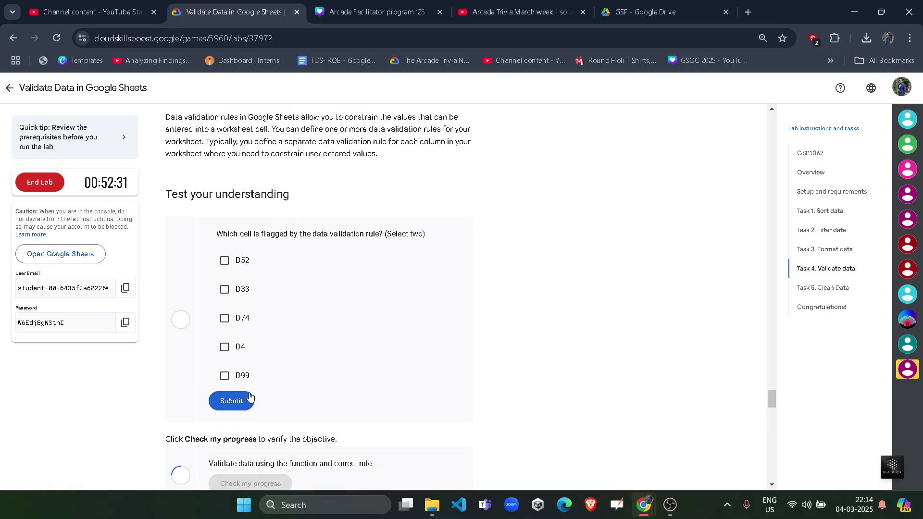
{"action": "scroll", "coordinate": [267, 352], "scroll_direction": "down", "scroll_amount": 5}
{"action": "left_click_drag", "start_coordinate": [233, 262], "coordinate": [488, 264]}
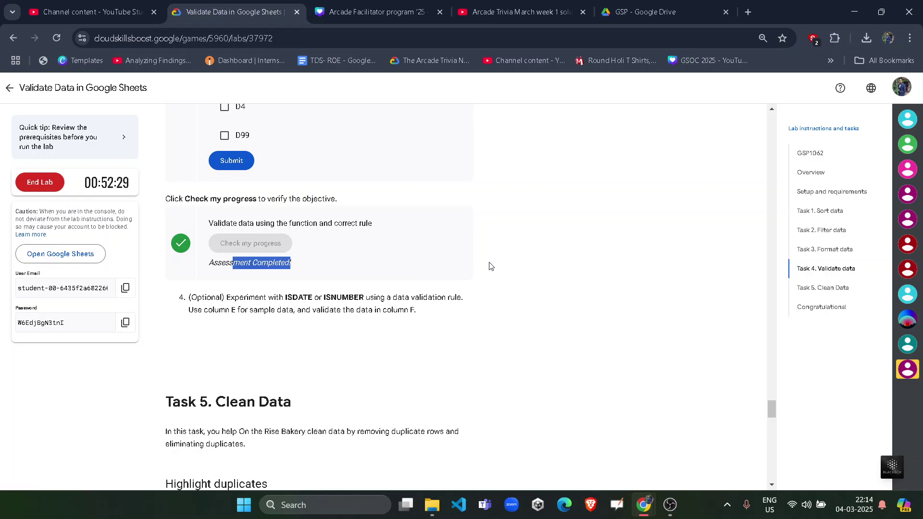
- Skip through the Task 5 instructions on the lab page and check progress on the Clean Data objective
{"action": "left_click", "coordinate": [386, 340]}
{"action": "scroll", "coordinate": [302, 349], "scroll_direction": "down", "scroll_amount": 12}
{"action": "scroll", "coordinate": [302, 348], "scroll_direction": "down", "scroll_amount": 14}
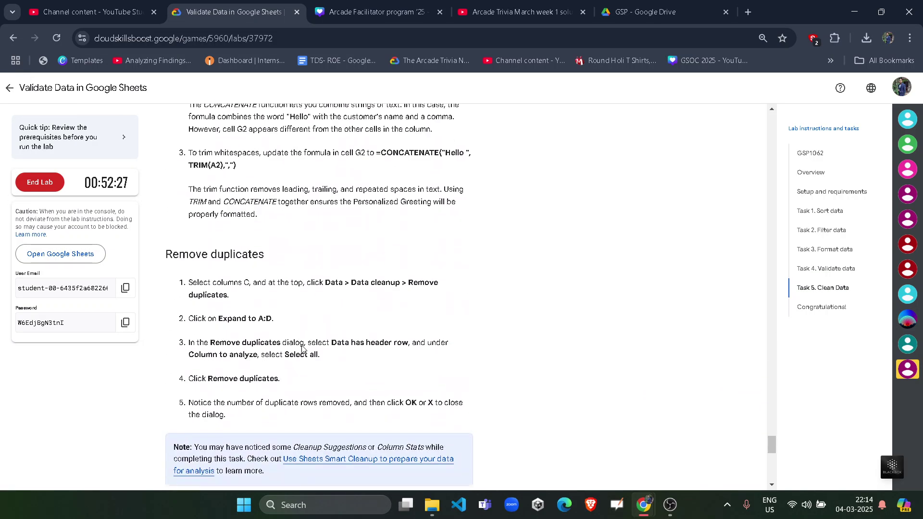
{"action": "scroll", "coordinate": [268, 374], "scroll_direction": "up", "scroll_amount": 4}
{"action": "left_click", "coordinate": [267, 374]}
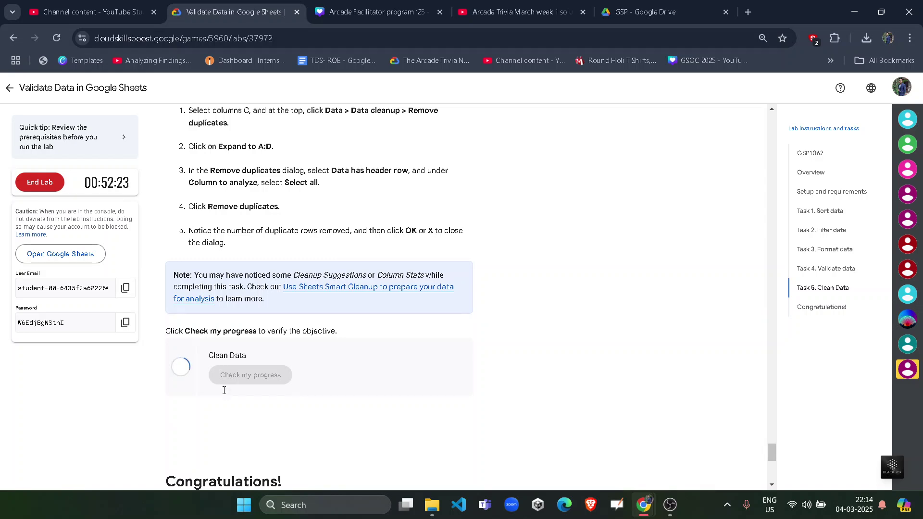
{"action": "left_click_drag", "start_coordinate": [207, 403], "coordinate": [320, 398]}
{"action": "left_click", "coordinate": [322, 398]}
{"action": "scroll", "coordinate": [322, 399], "scroll_direction": "down", "scroll_amount": 3}
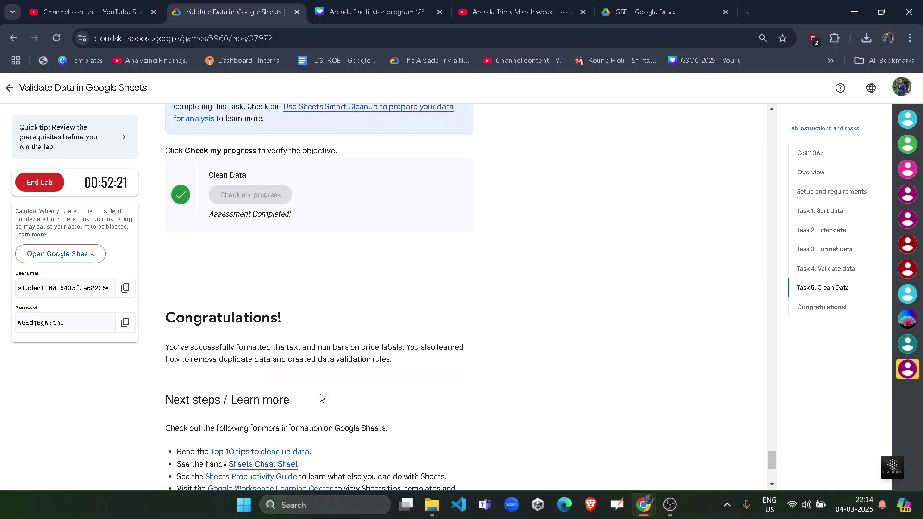
{"action": "left_click_drag", "start_coordinate": [282, 317], "coordinate": [185, 262]}
- End the Validate Data in Google Sheets lab and submit a five-star satisfaction rating without comments
{"action": "left_click", "coordinate": [43, 181]}
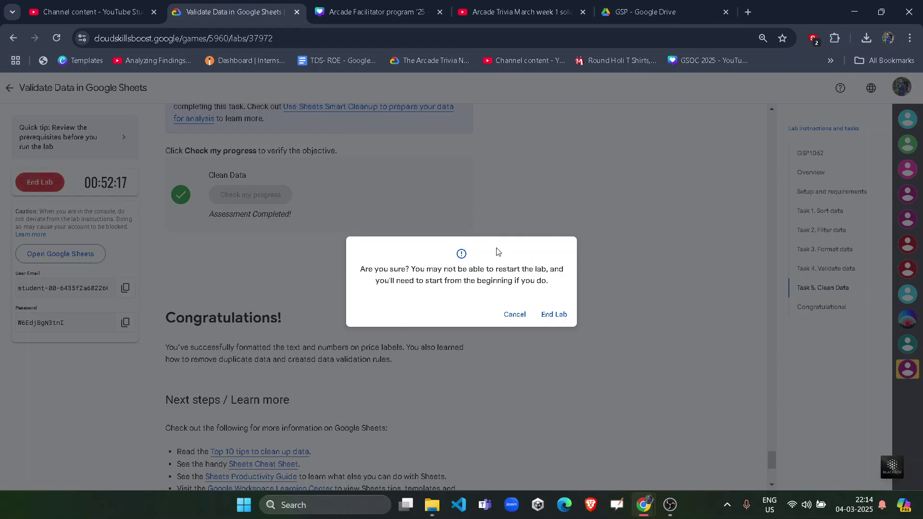
{"action": "left_click", "coordinate": [552, 314]}
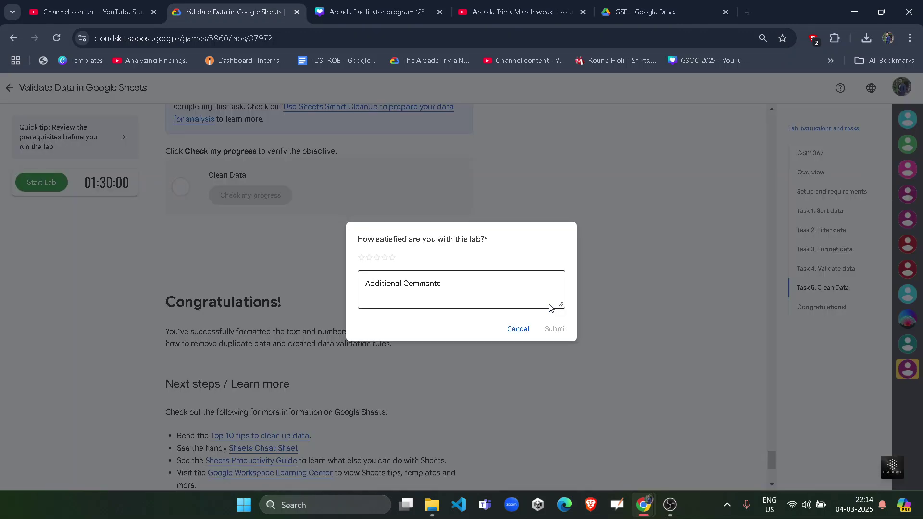
{"action": "left_click", "coordinate": [393, 257]}
{"action": "left_click", "coordinate": [568, 330]}
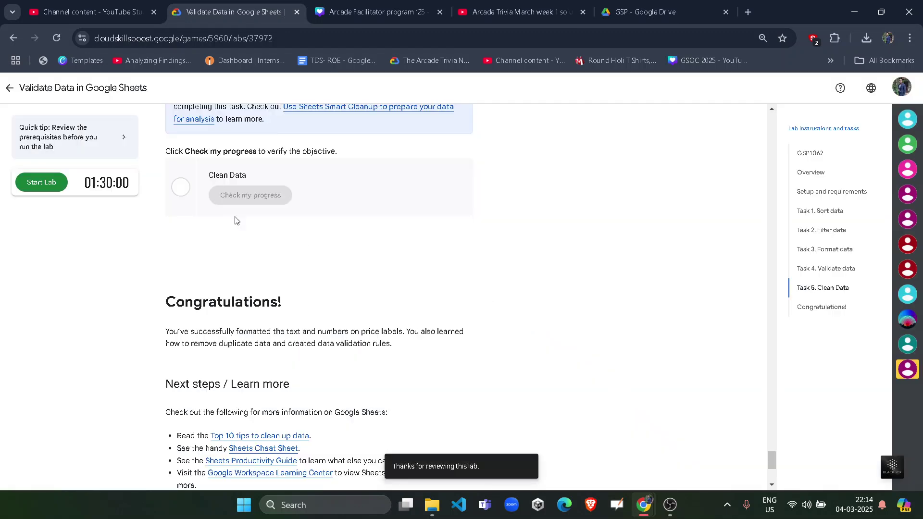
- Return to the Skills Boost Arcade Trivia March 2025 Week 1 game page and expand The Arcade Trivia March Week 1 module's lab list
{"action": "left_click", "coordinate": [9, 88]}
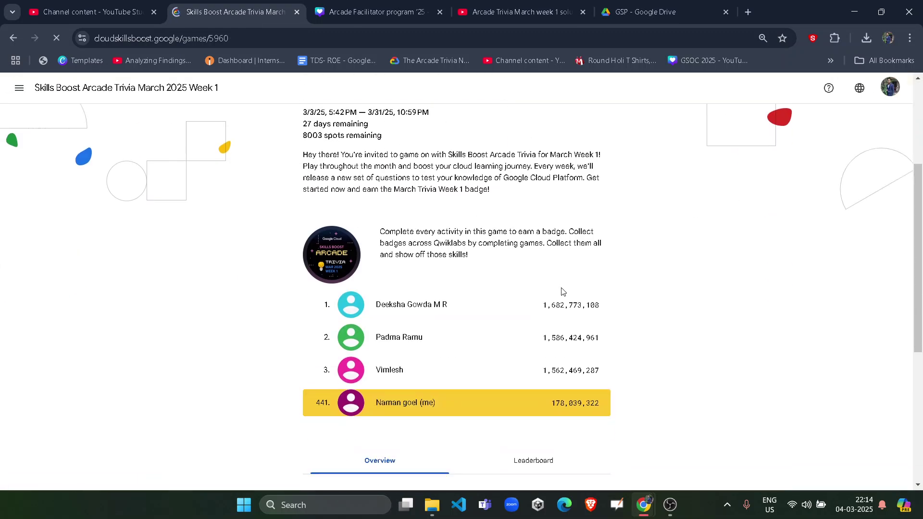
{"action": "scroll", "coordinate": [561, 289], "scroll_direction": "down", "scroll_amount": 5}
{"action": "left_click", "coordinate": [585, 251]}
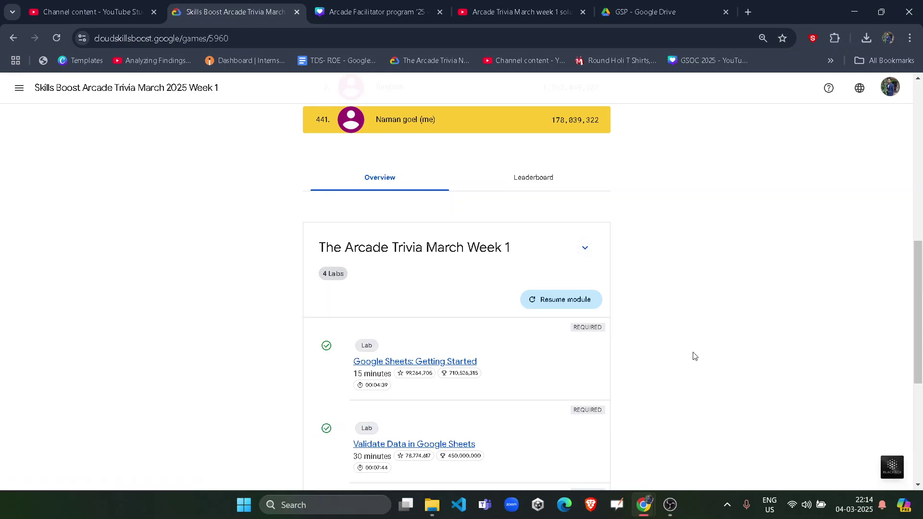
{"action": "scroll", "coordinate": [695, 356], "scroll_direction": "down", "scroll_amount": 2}
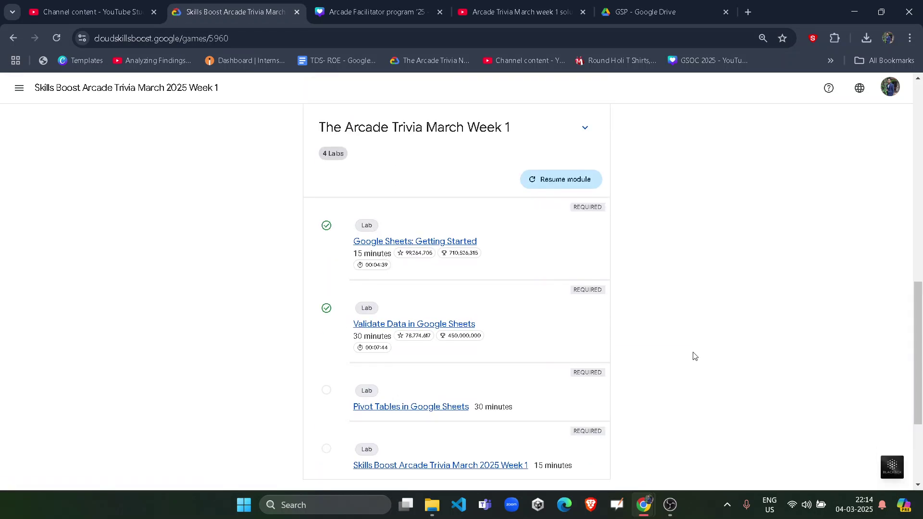